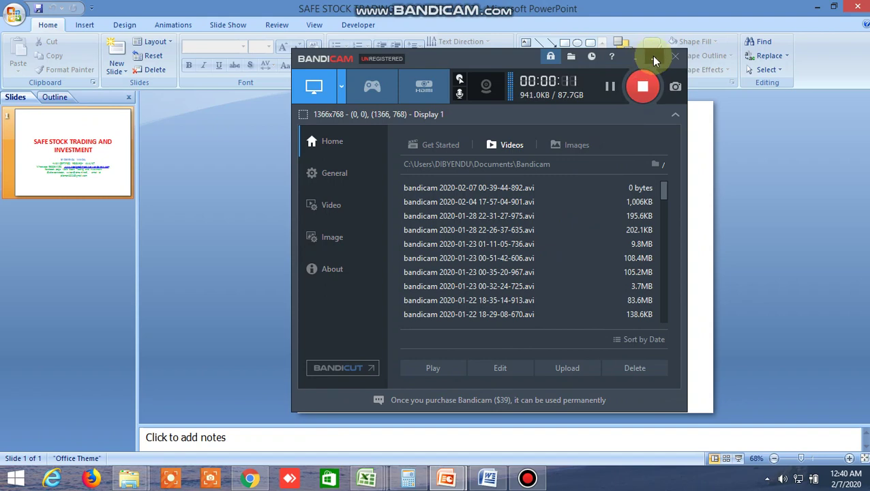
- Minimize the Bandicam recorder window and bring up the PowerPoint presentation with the DISCALAIMER slide
click(651, 57)
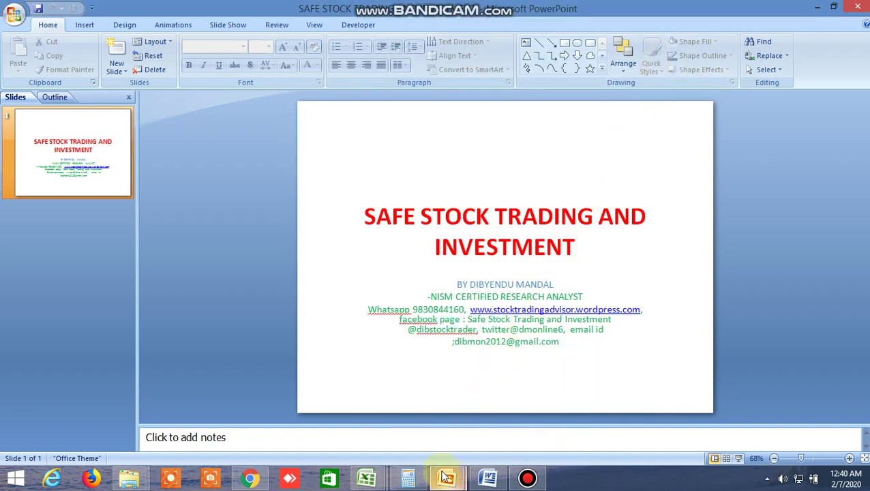
mouse_move(447, 477)
click(502, 423)
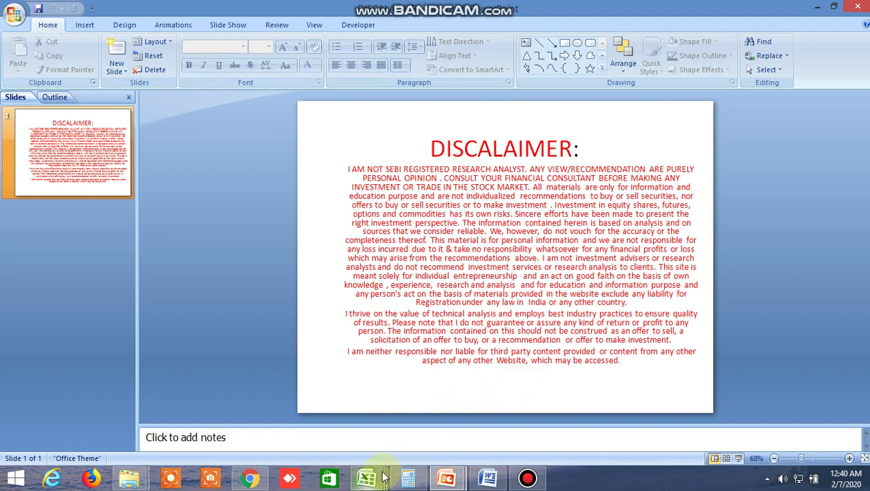
- Switch to the Excel BUY LEVEL AND SELL LEVEL CUM SCREENER workbook and select the merged BUY LEVEL AND SELL LEVELS 1 heading
mouse_move(377, 480)
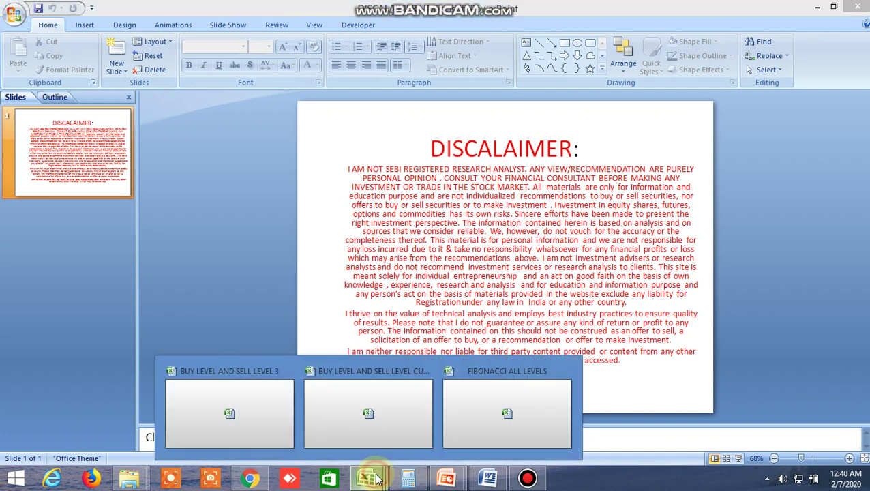
click(381, 427)
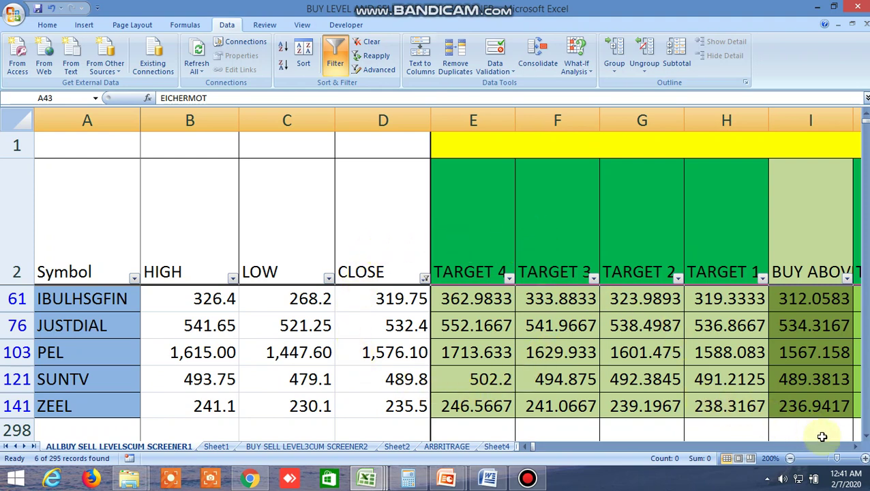
click(856, 446)
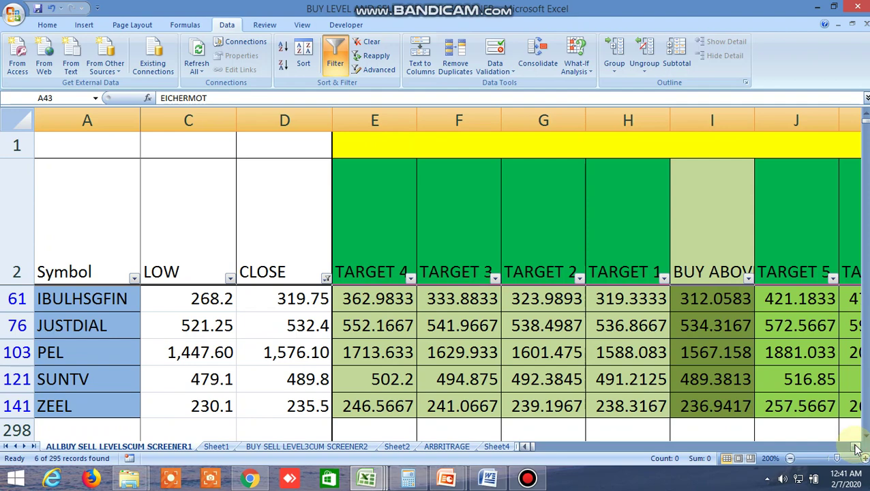
click(856, 446)
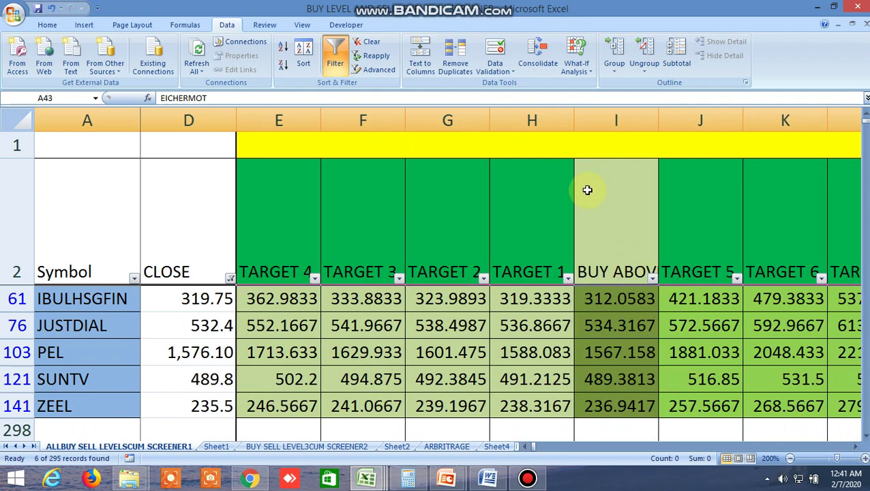
click(470, 427)
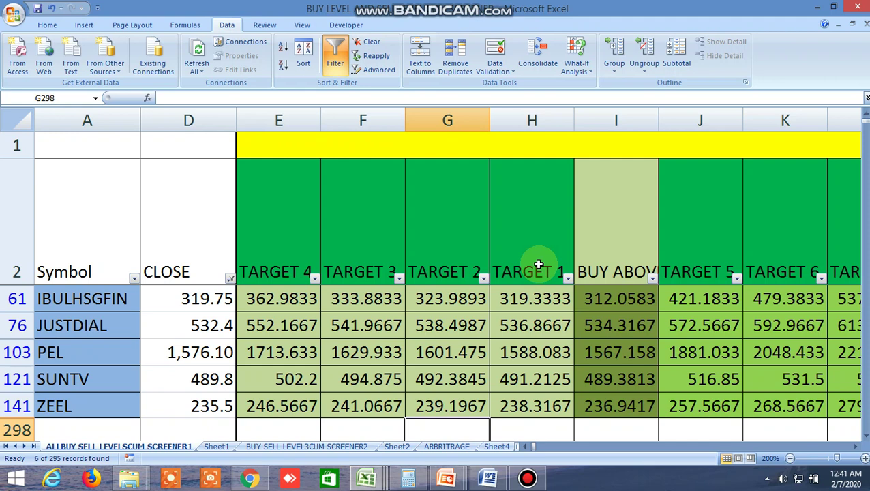
click(580, 145)
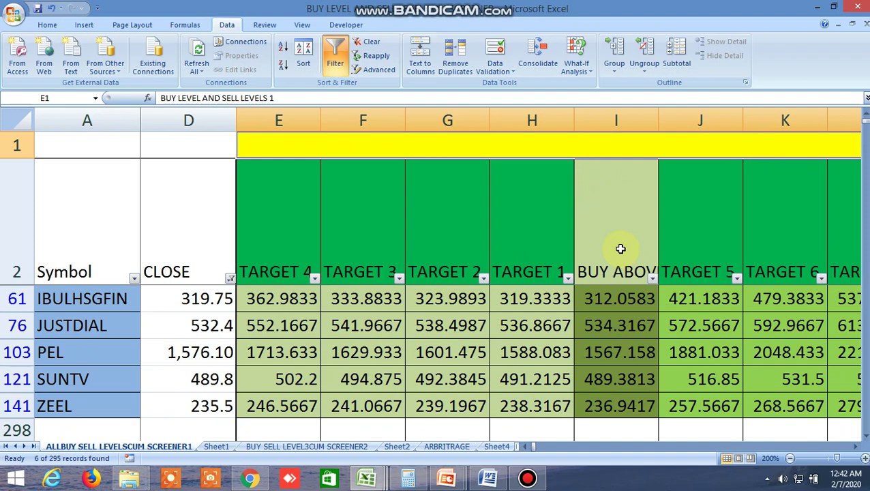
- Switch to the BUY LEVEL AND SELL LEVEL 3 workbook and examine its UPTREND and DOWNTREND level columns from the header row
click(367, 478)
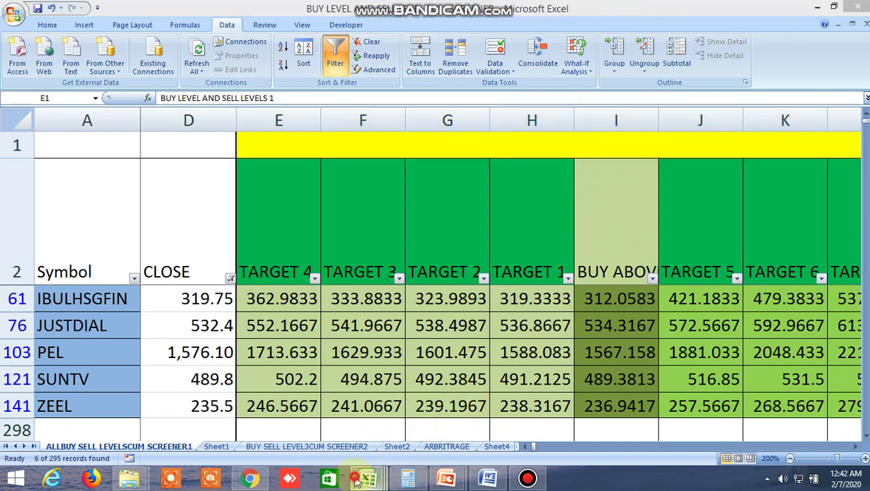
click(248, 432)
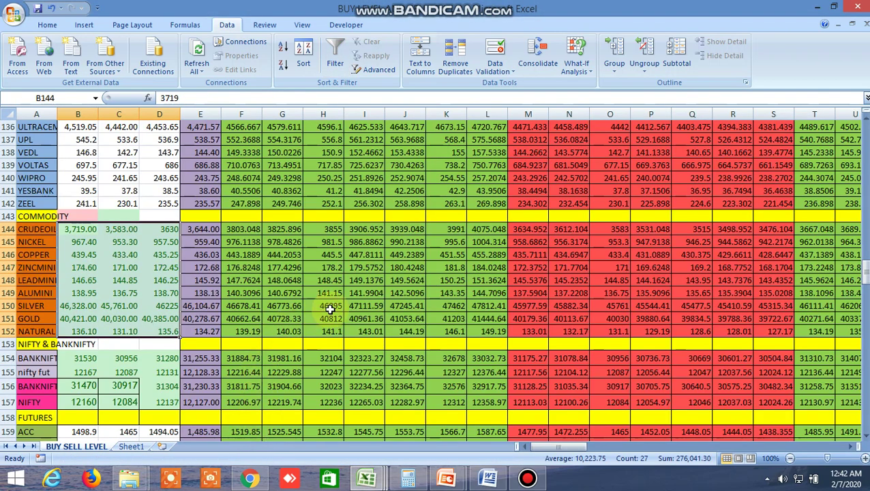
mouse_move(372, 479)
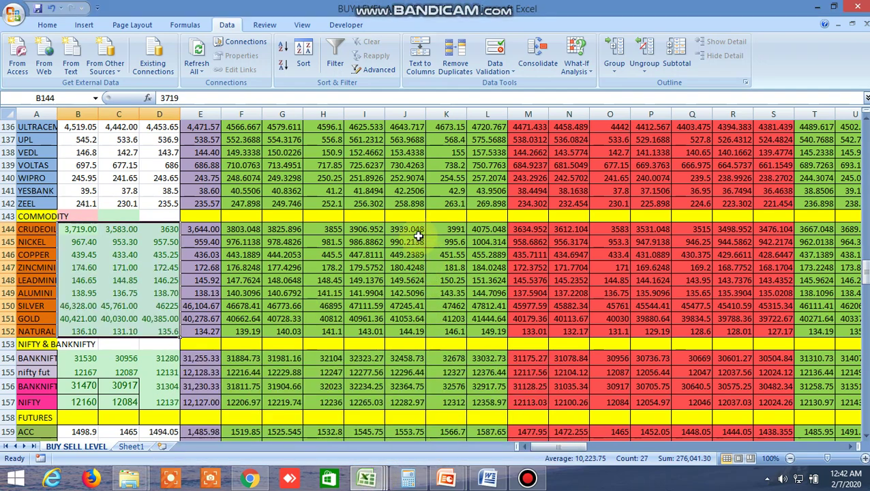
scroll(422, 232, up, 3)
scroll(422, 232, up, 7)
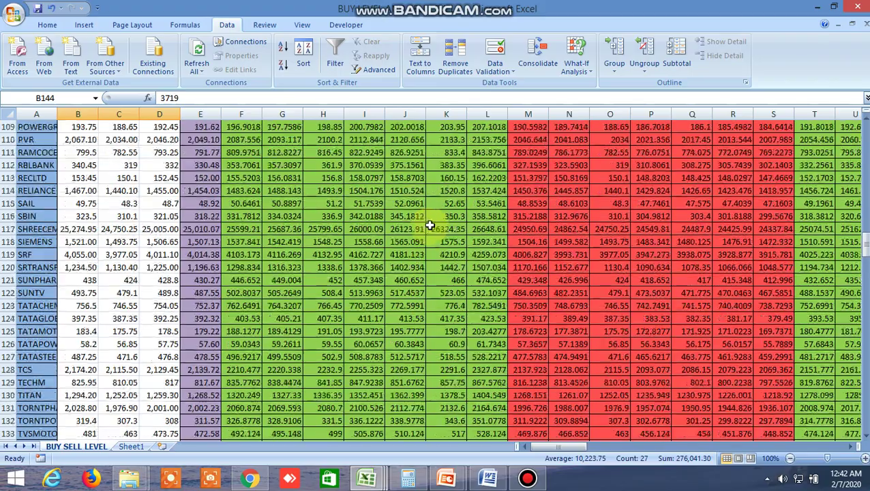
scroll(425, 214, up, 11)
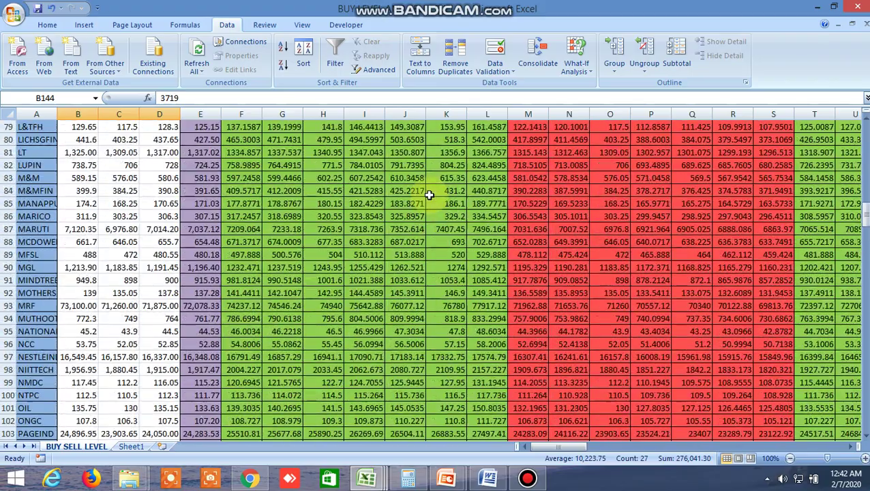
scroll(430, 194, up, 10)
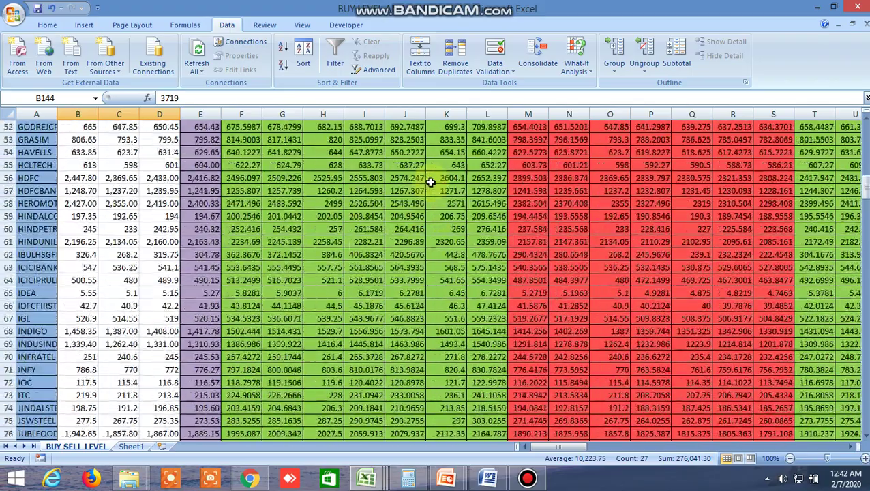
scroll(432, 182, up, 13)
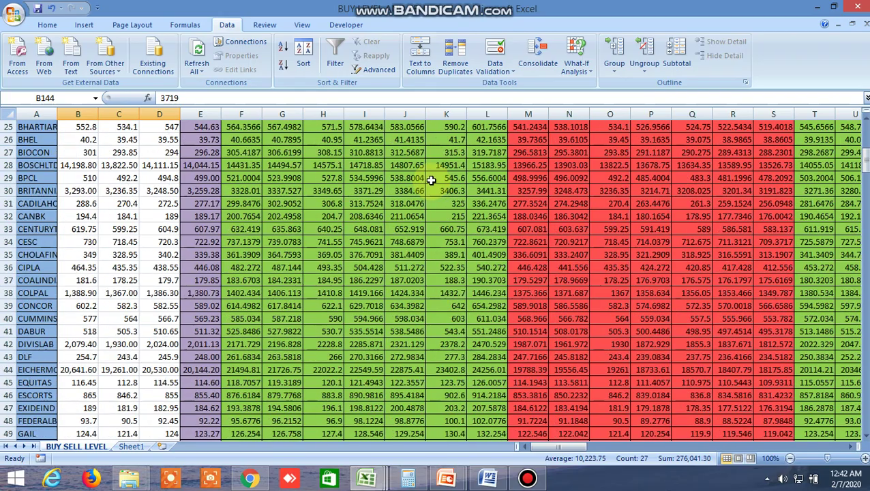
scroll(432, 180, up, 1)
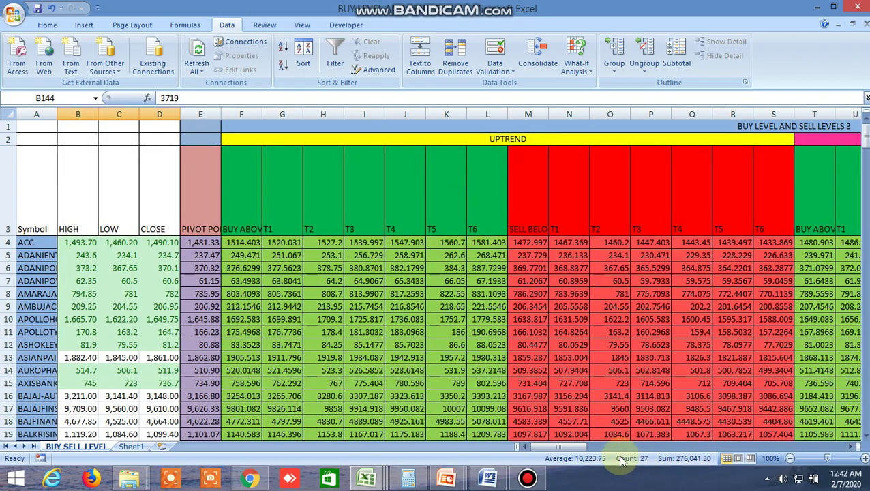
drag(568, 447, 598, 444)
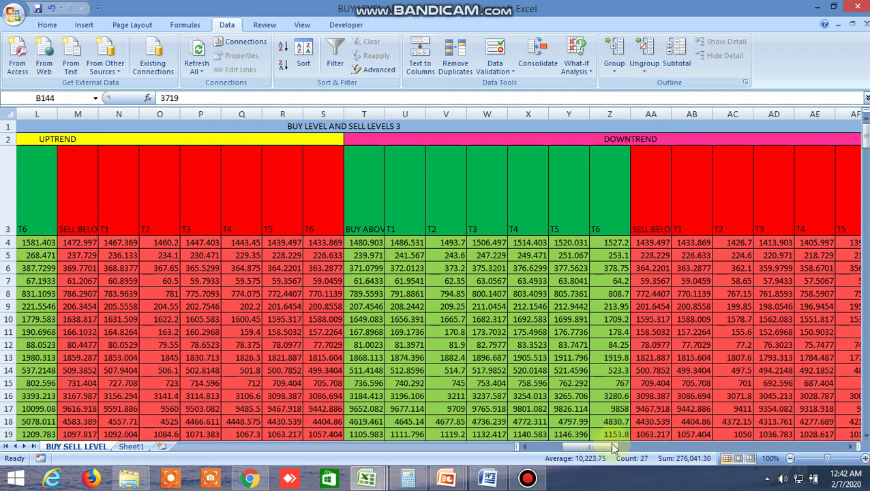
drag(598, 449, 552, 473)
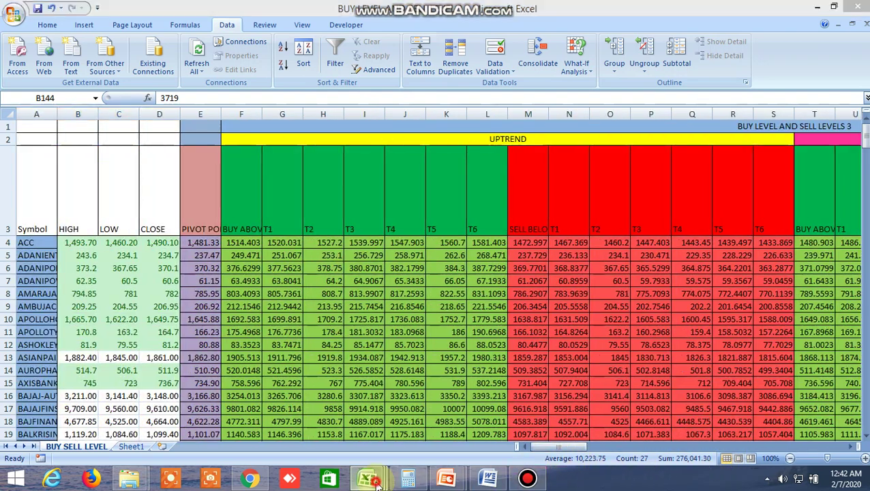
- Return to the screener workbook and go through the BUY ABOVE, TARGET 1, TARGET 4 and TARGET 5 buy-side headers
click(385, 421)
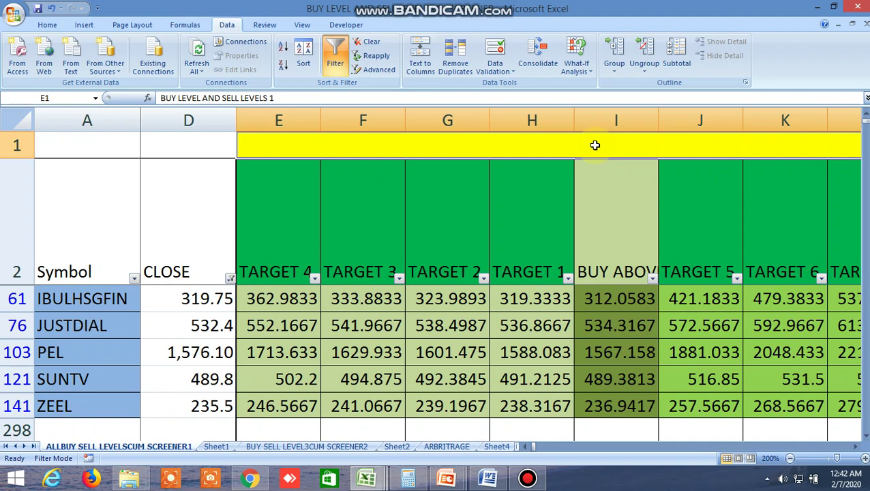
click(612, 239)
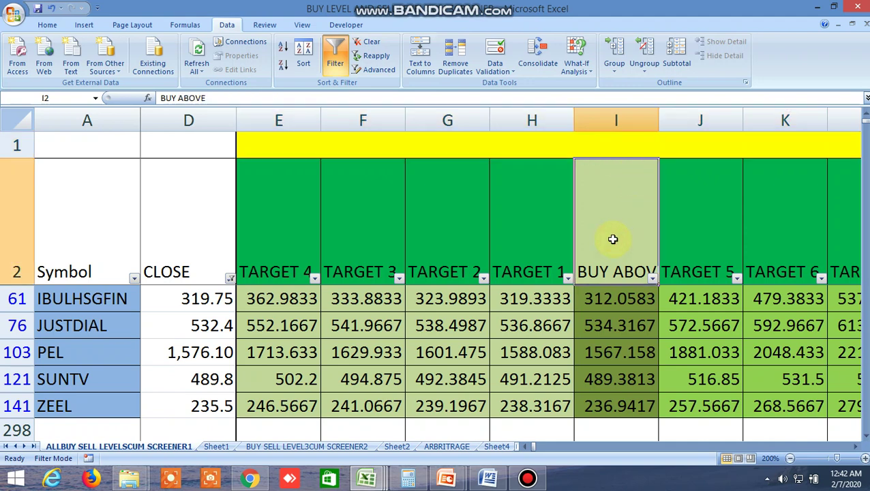
click(539, 245)
click(297, 235)
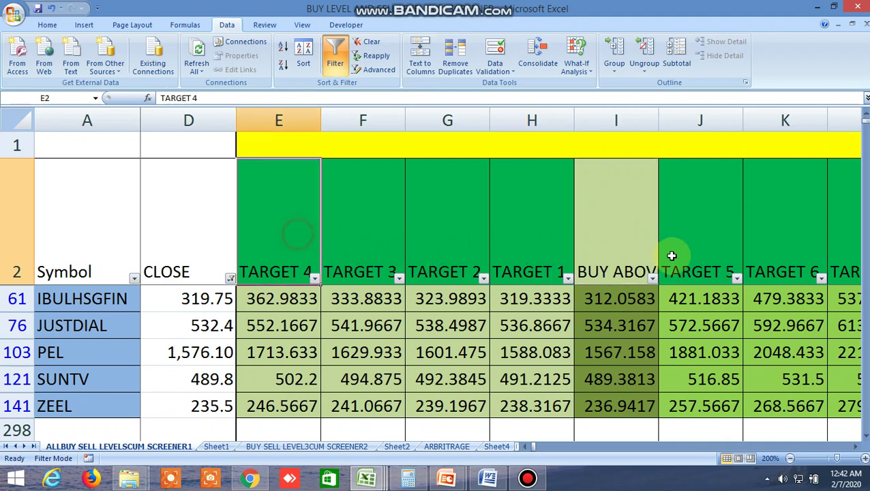
click(689, 253)
- Go through the sell-side headers Sell below, TARGET 1, TARGET 4 and TARGET 5 of BUY LEVEL AND SELL LEVELS 1
click(857, 448)
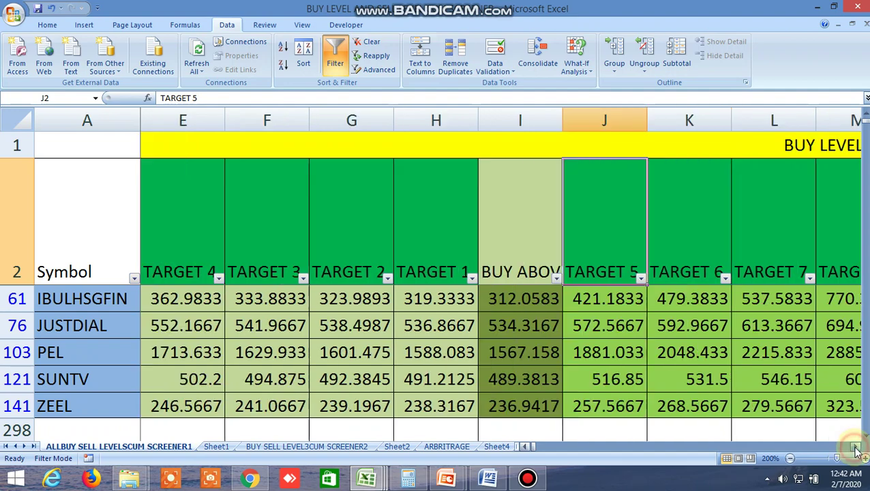
click(856, 449)
click(856, 448)
click(856, 448)
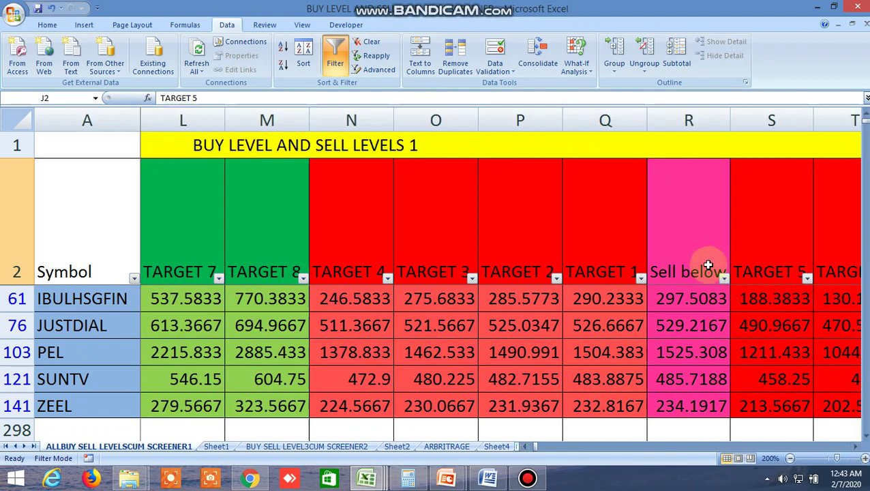
click(688, 260)
click(608, 243)
click(348, 222)
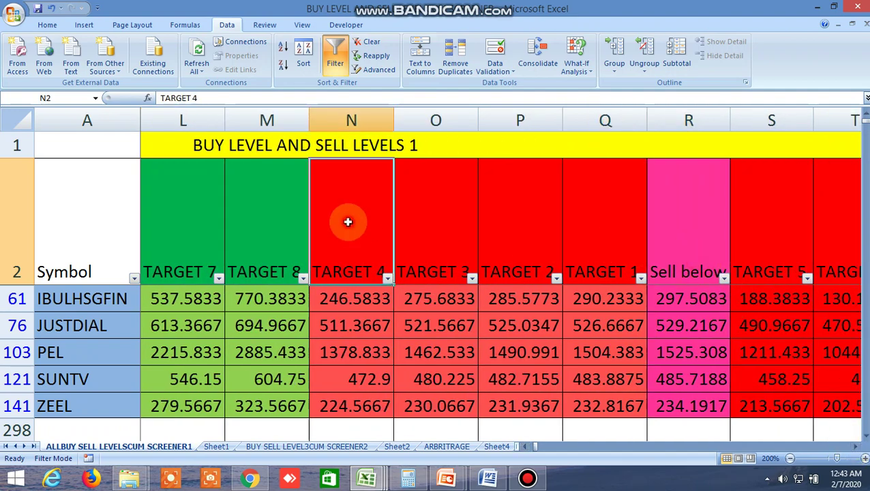
click(770, 247)
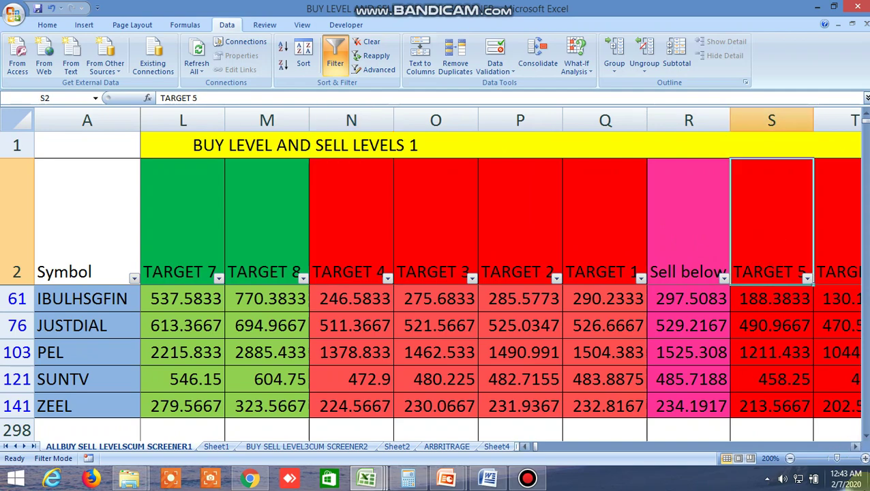
- Examine the remaining sell targets, the LTP condition columns and the BUY ABOVE section of BUY LEVEL AND SELL LEVELS 2
click(855, 446)
click(855, 447)
click(855, 447)
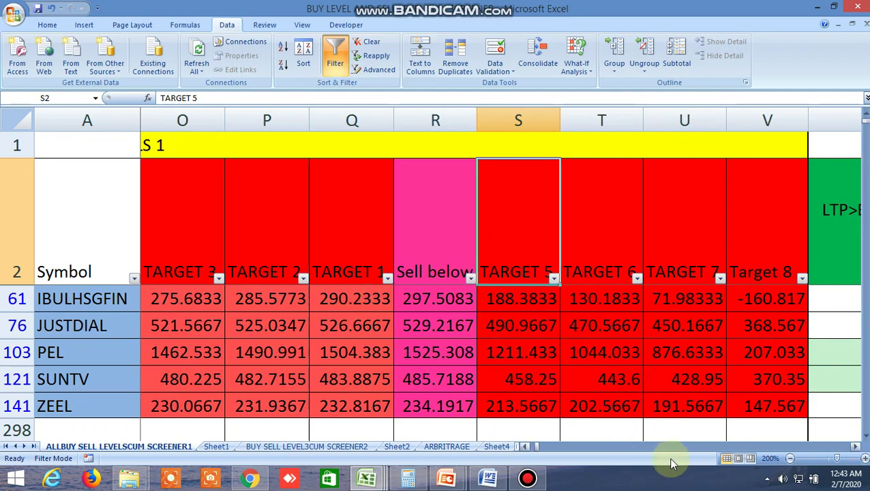
click(856, 447)
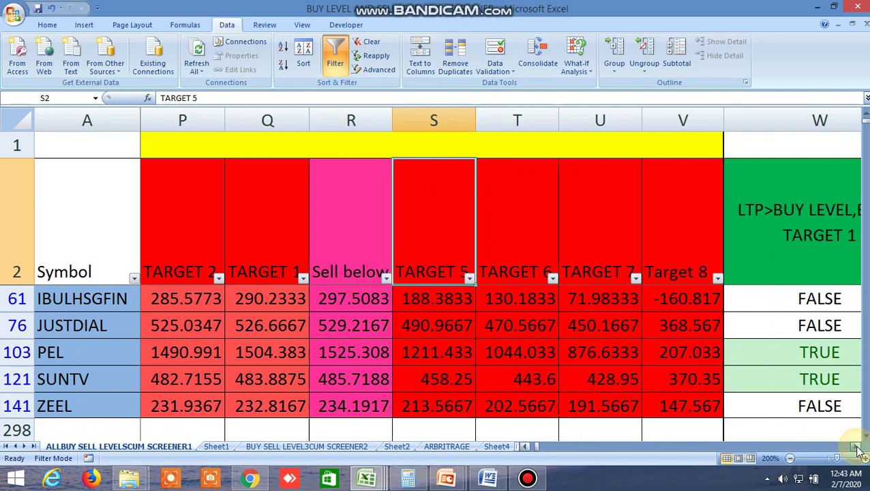
drag(856, 447, 856, 447)
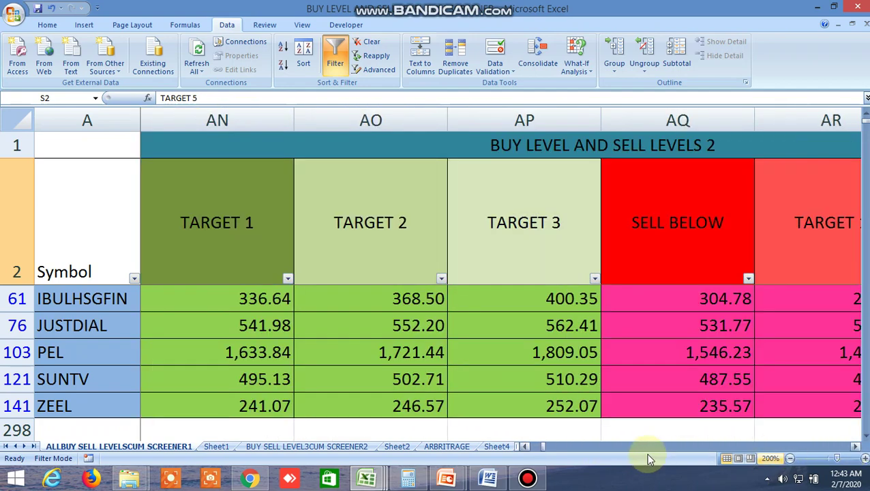
click(526, 447)
click(526, 447)
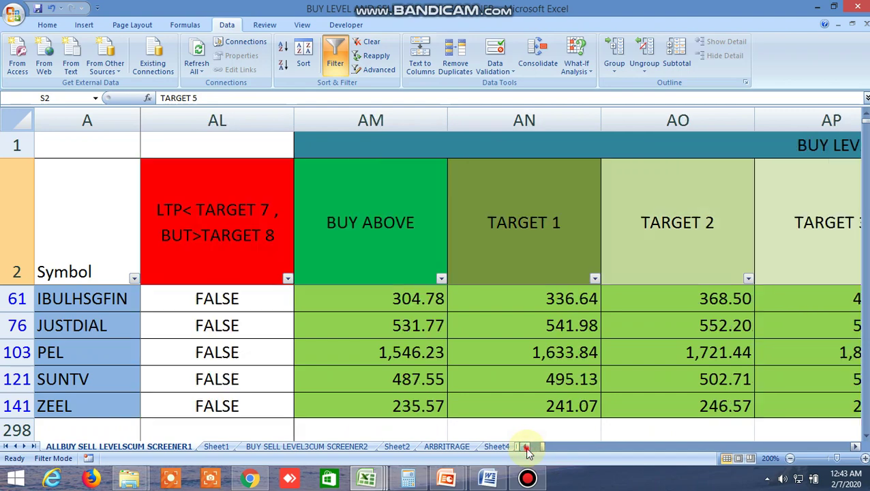
click(856, 446)
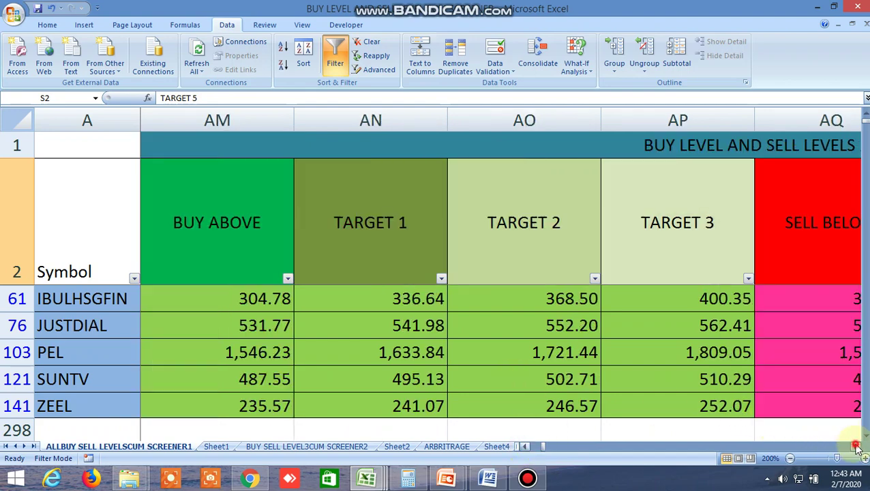
- Go to the BUY LEVEL AND SELL LEVELS 3 section and select its R1 header followed by its S1 header
drag(856, 447, 856, 446)
drag(857, 447, 858, 447)
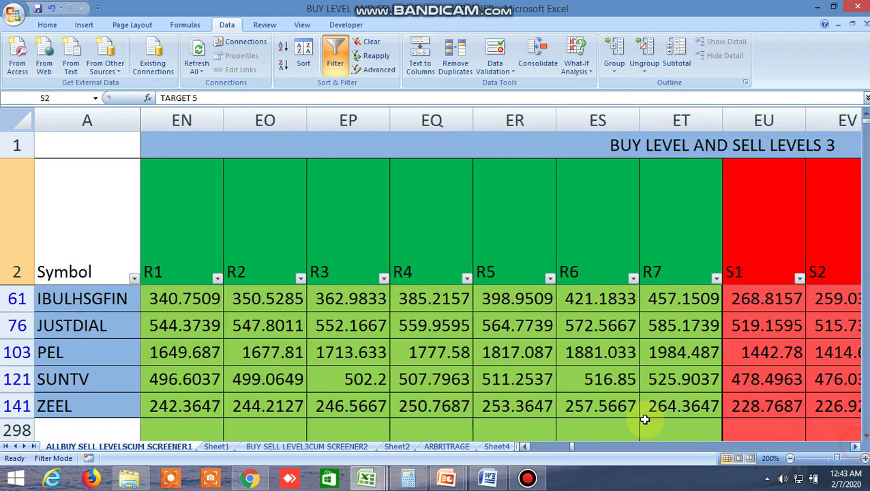
click(176, 233)
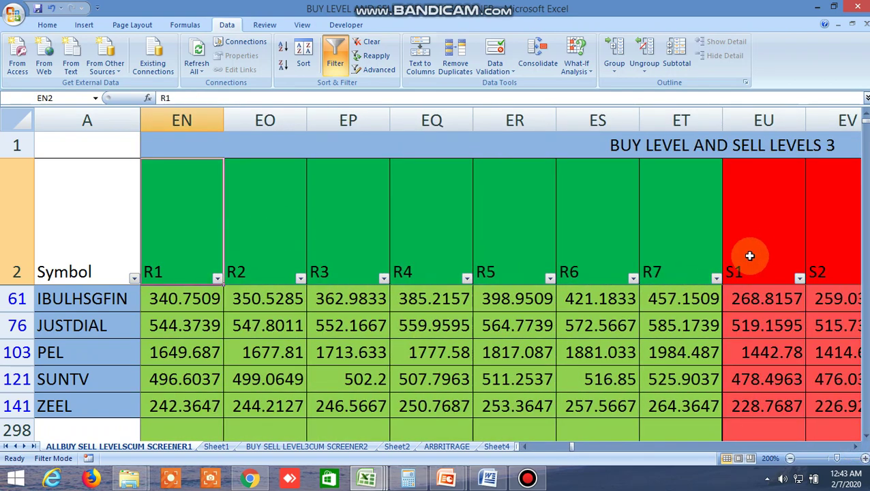
click(750, 256)
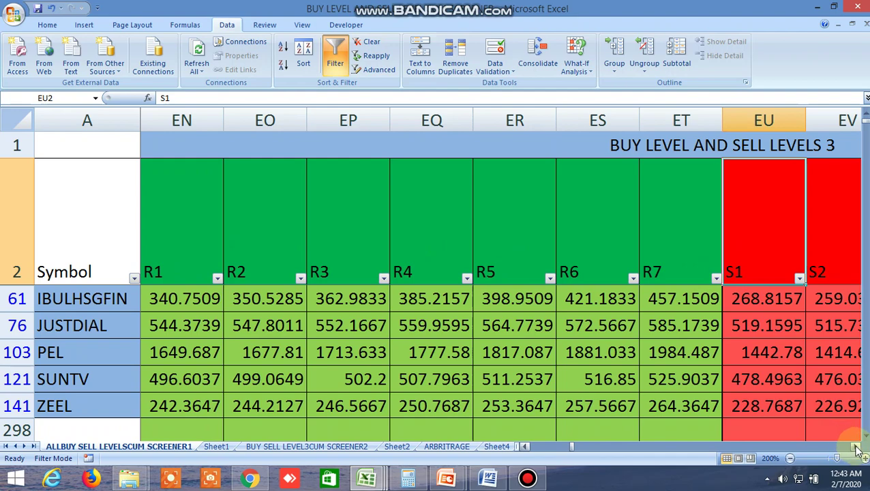
- Go to the TIRONE LEVEL section and select its TOP LINE, MID LINE and BOTTOM LINE headers in turn
drag(858, 448, 857, 447)
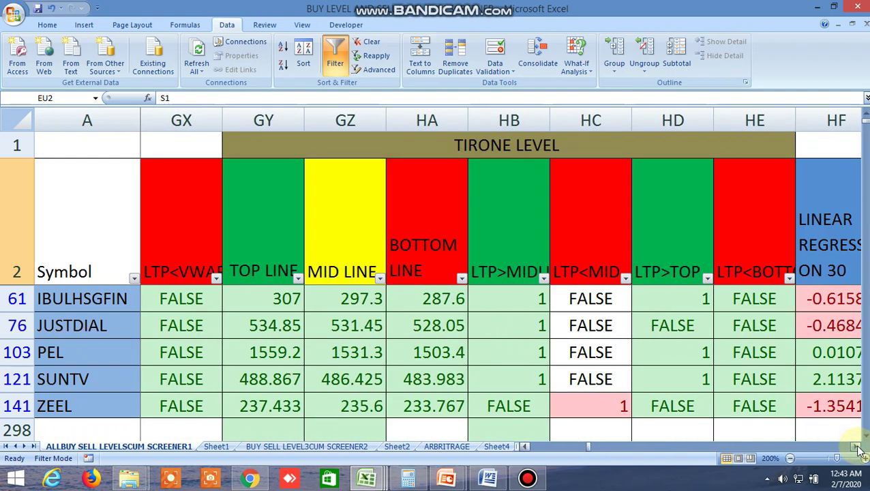
click(272, 237)
click(332, 237)
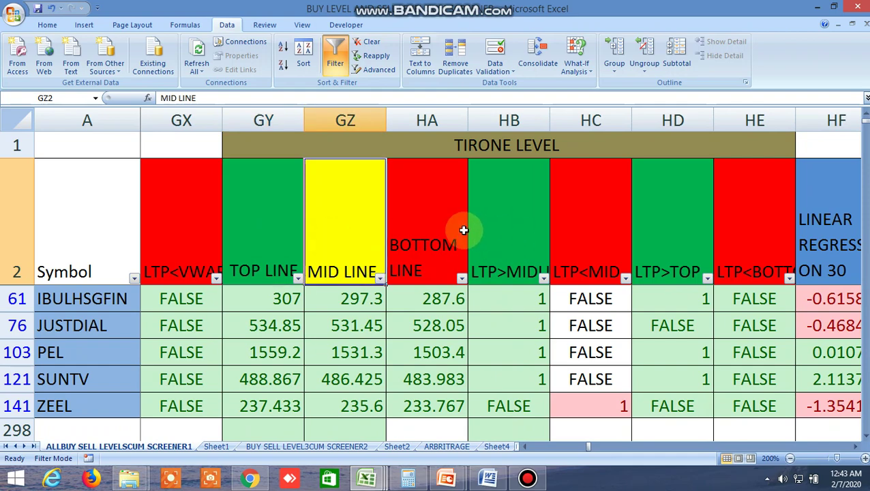
click(461, 233)
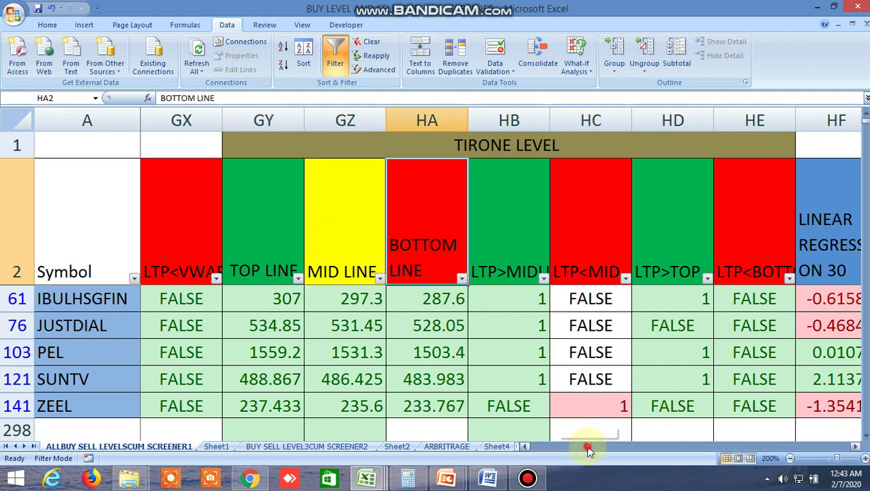
- Return to the first columns of the screener sheet and remove the filter from its header row
drag(588, 449, 523, 442)
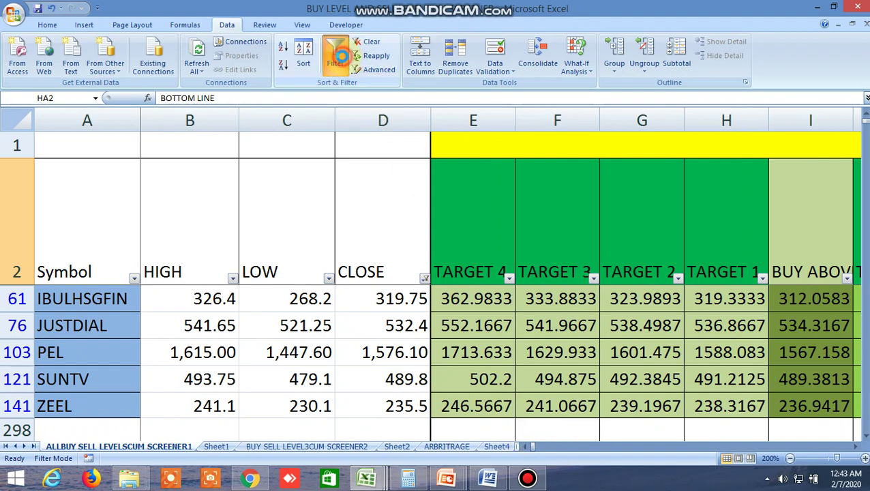
click(339, 56)
- Examine the NIFTY & BANKNIFTY rows across the columns through TIRONE LEVEL and LINEAR REGRESSION, and return to the HIGH column
scroll(520, 359, down, 3)
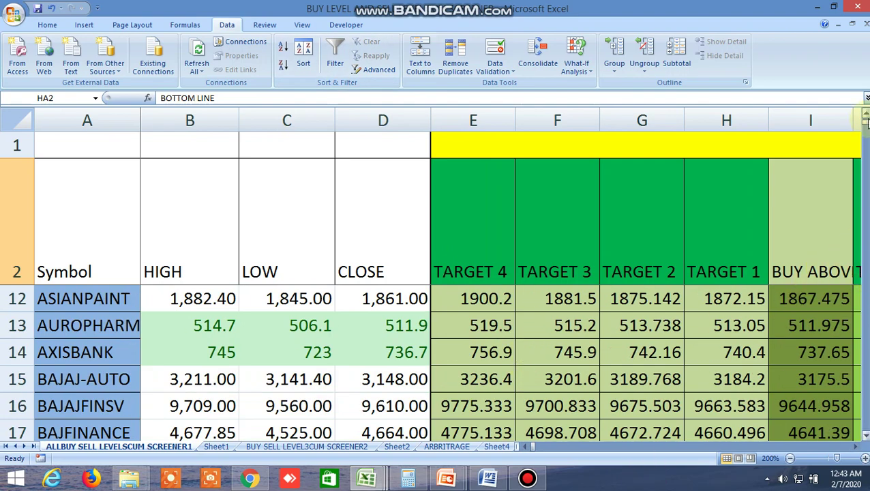
click(865, 120)
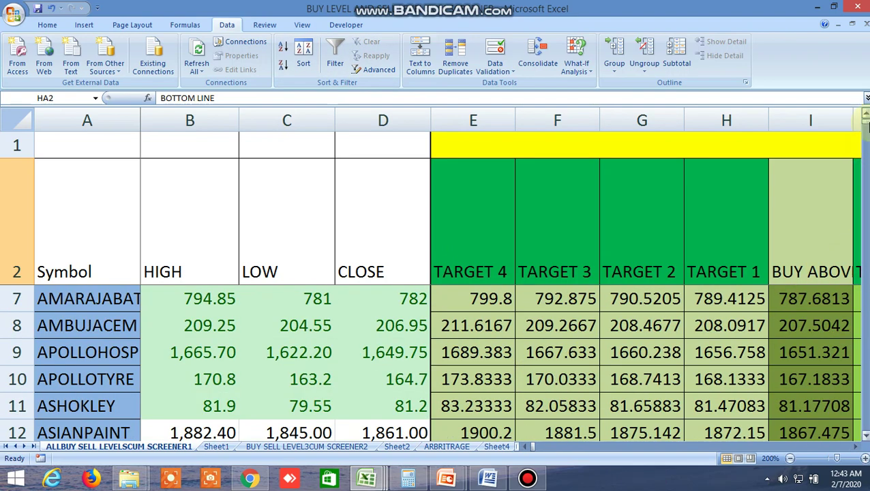
drag(868, 127, 868, 146)
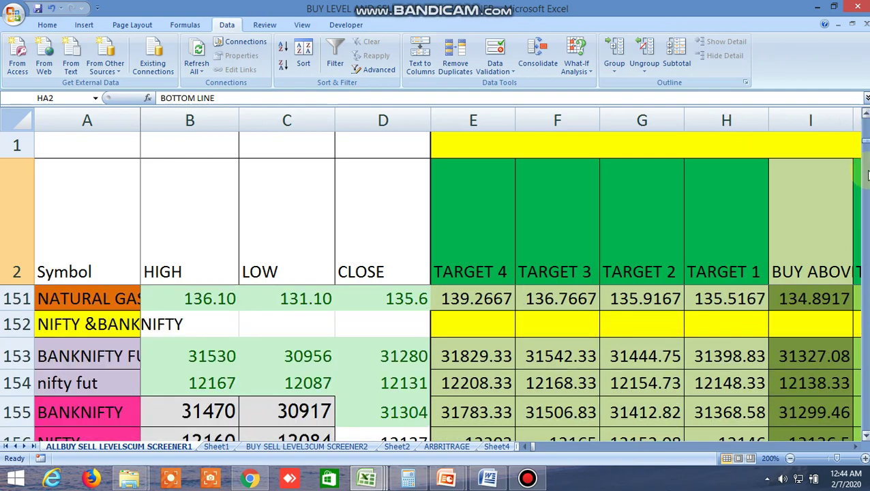
click(865, 436)
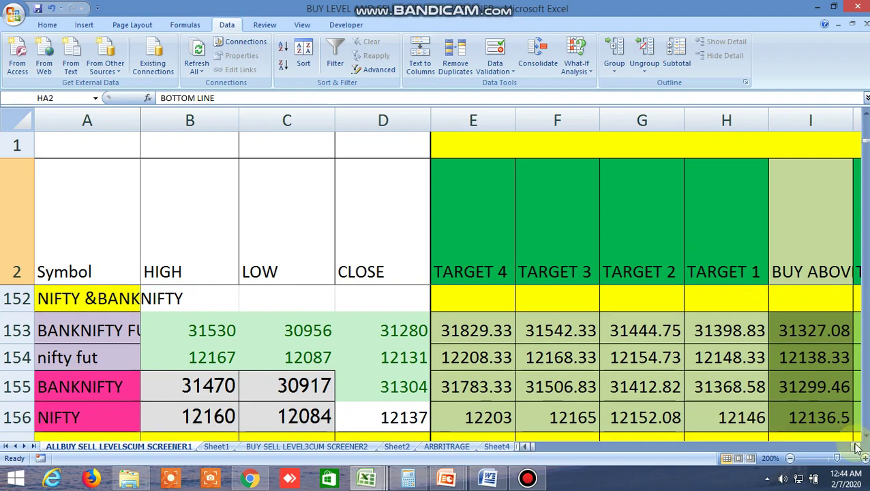
drag(857, 446, 856, 450)
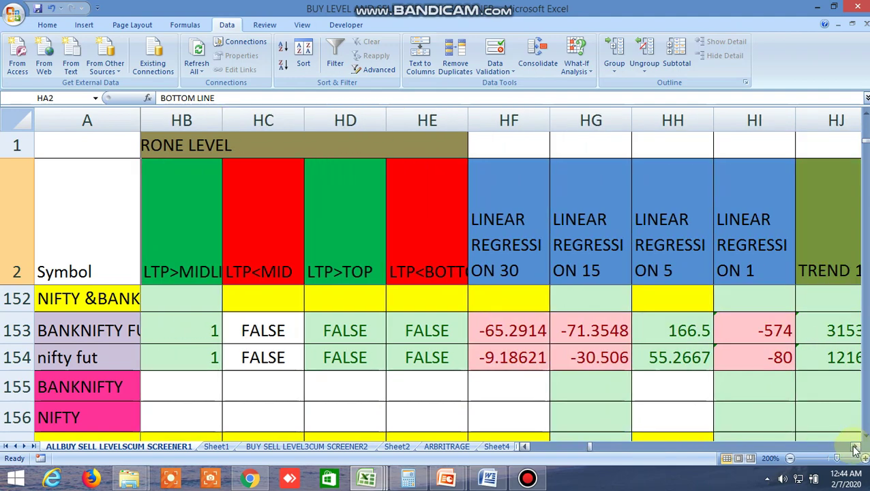
drag(592, 446, 520, 450)
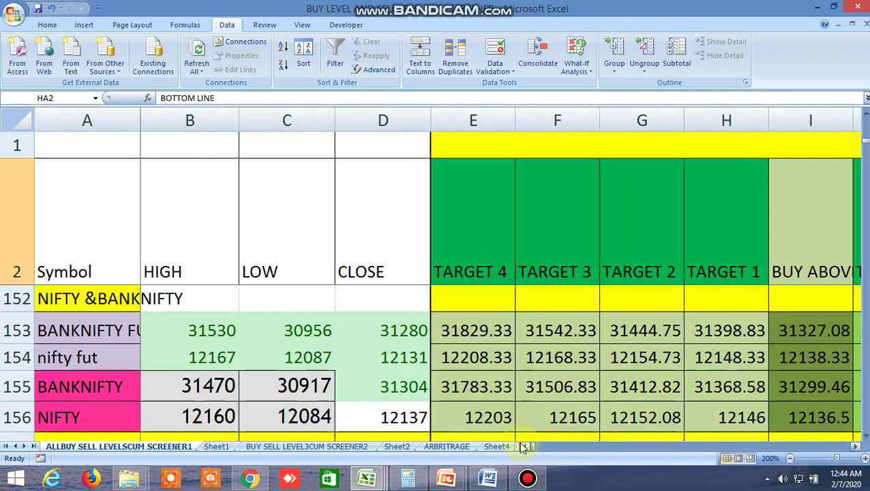
- Locate the COMMODITY rows above the NIFTY & BANKNIFTY section, starting at CRUDEOIL
scroll(443, 392, up, 2)
scroll(442, 389, up, 2)
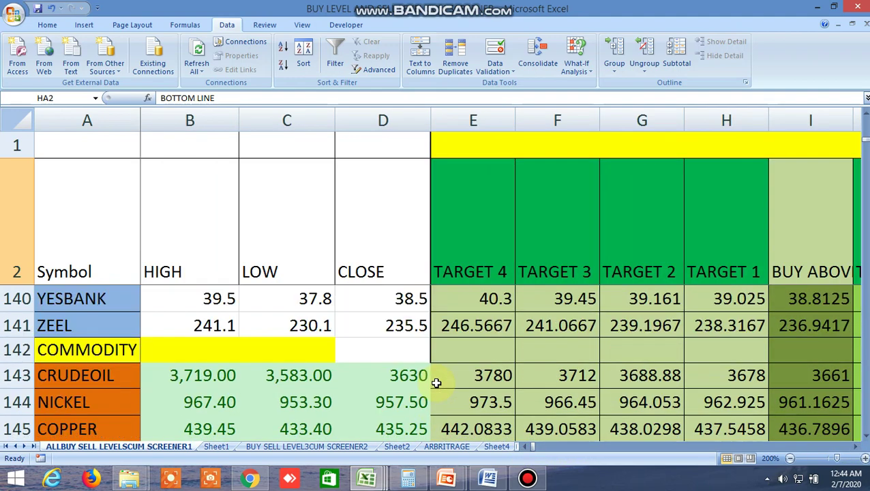
scroll(439, 384, down, 2)
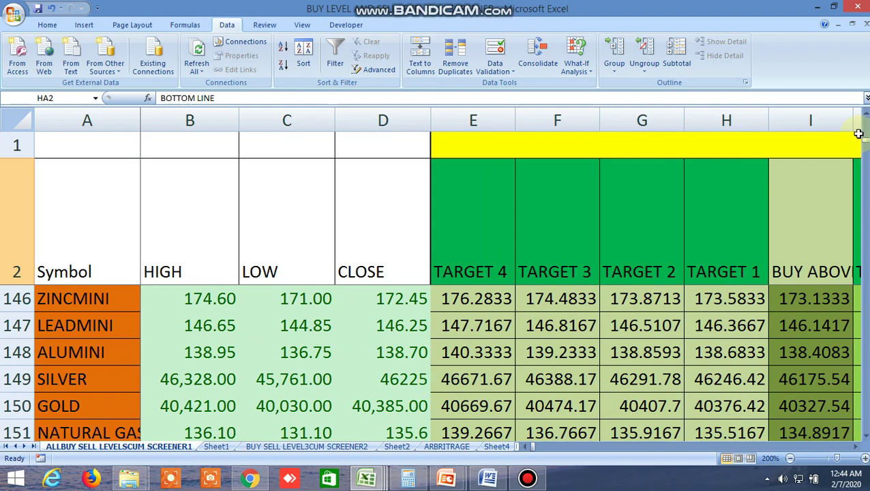
click(865, 117)
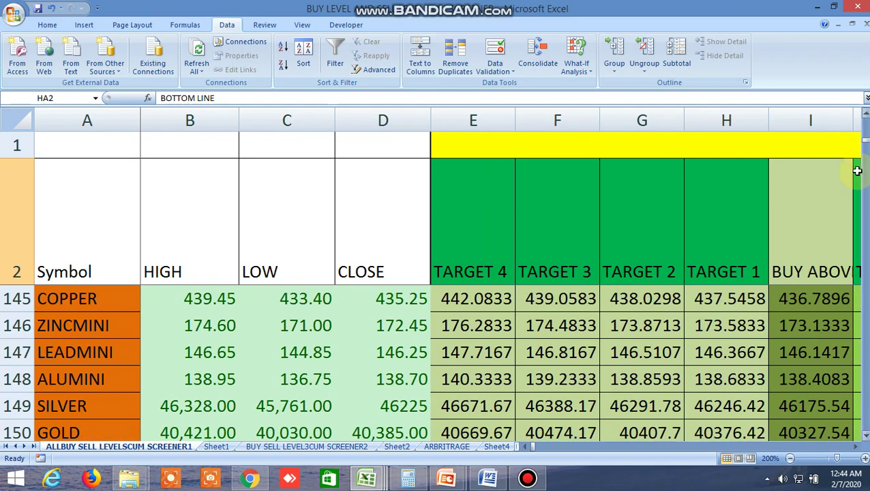
click(866, 116)
click(866, 116)
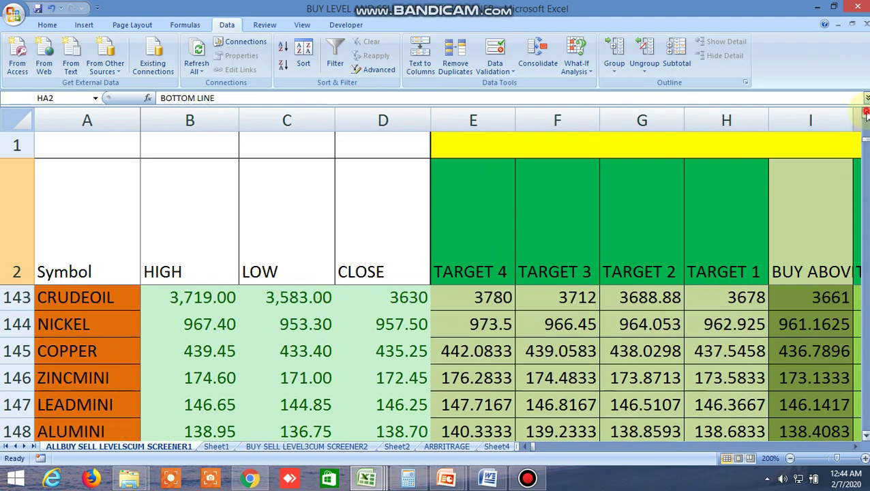
- Examine the CRUDEOIL to ALUMINI rows across the LTP condition, moving average, NORMDIST, PIVOT POINT, ICHIMOKU CLOUD and TIRONE LEVEL columns
click(857, 448)
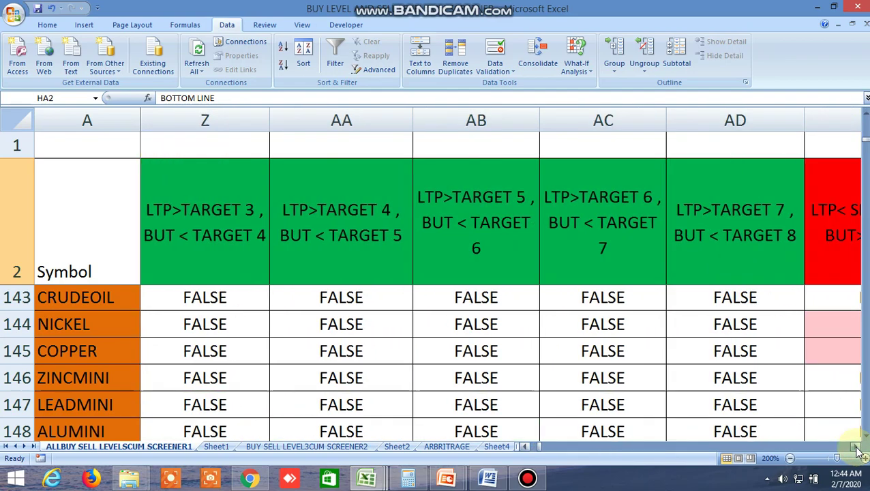
click(858, 449)
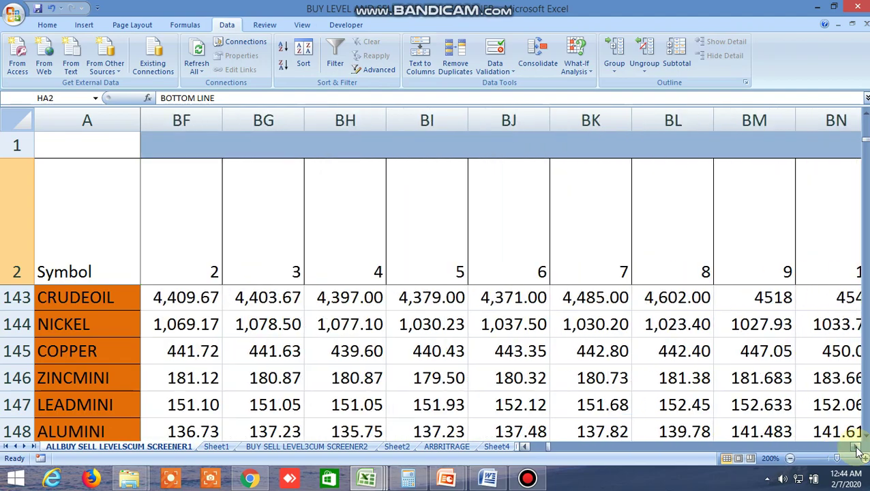
click(858, 449)
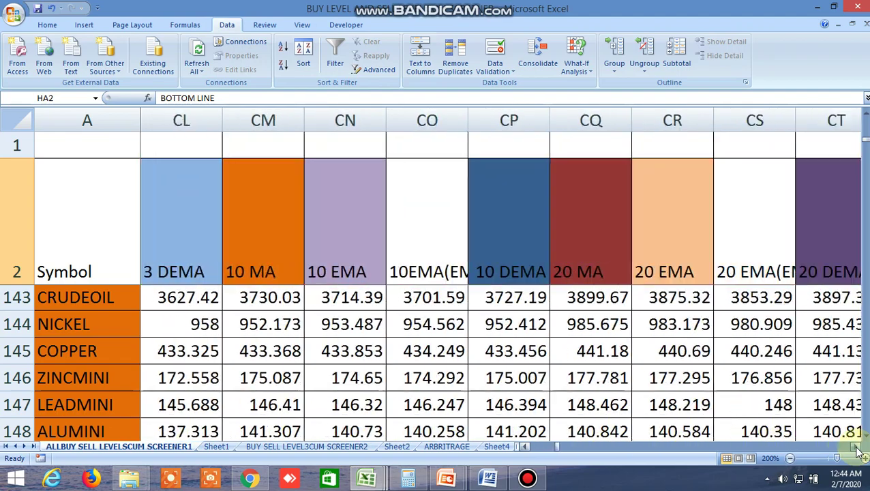
click(858, 450)
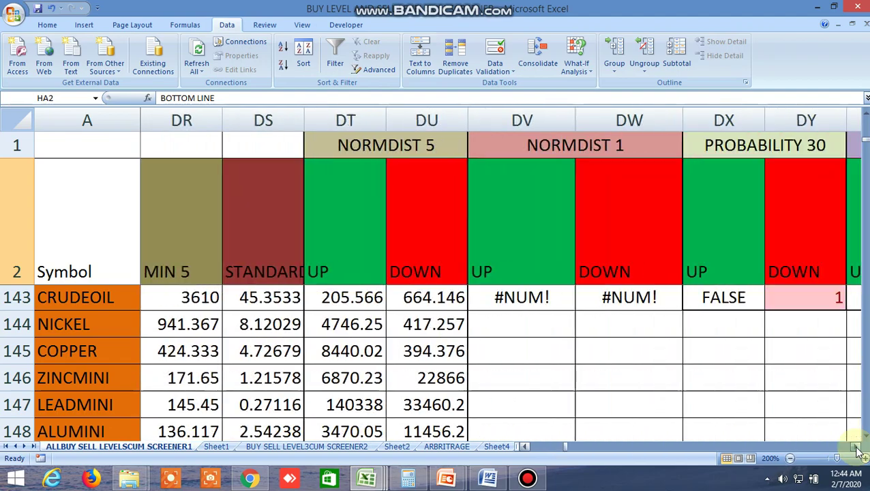
click(858, 450)
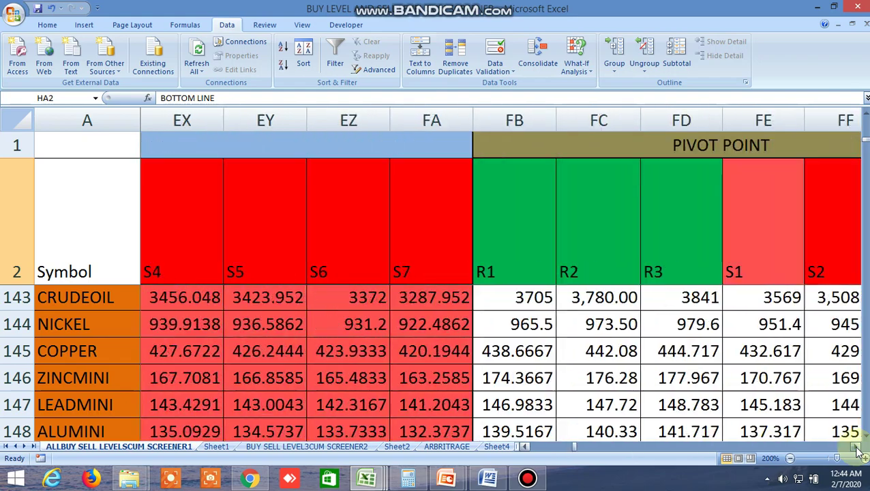
click(858, 450)
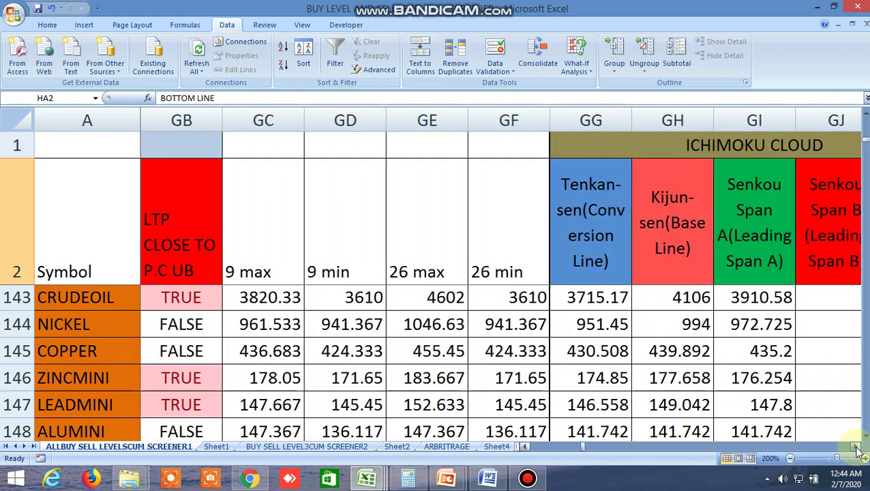
click(858, 450)
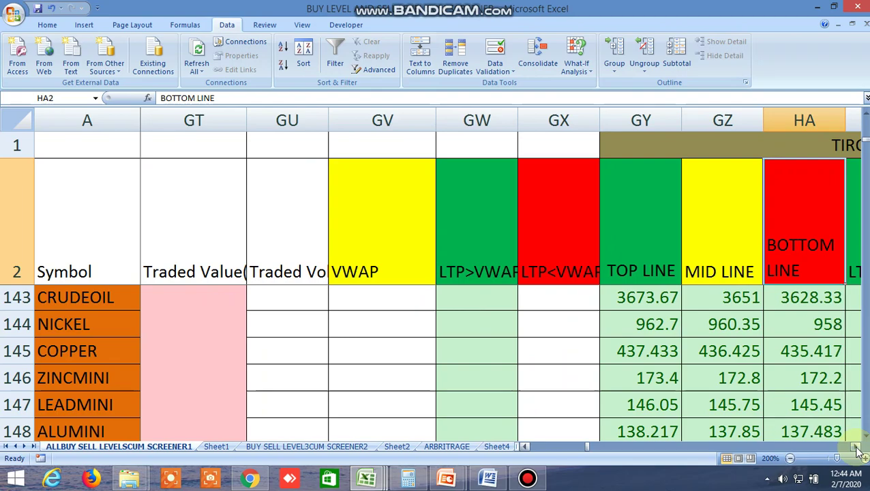
click(858, 450)
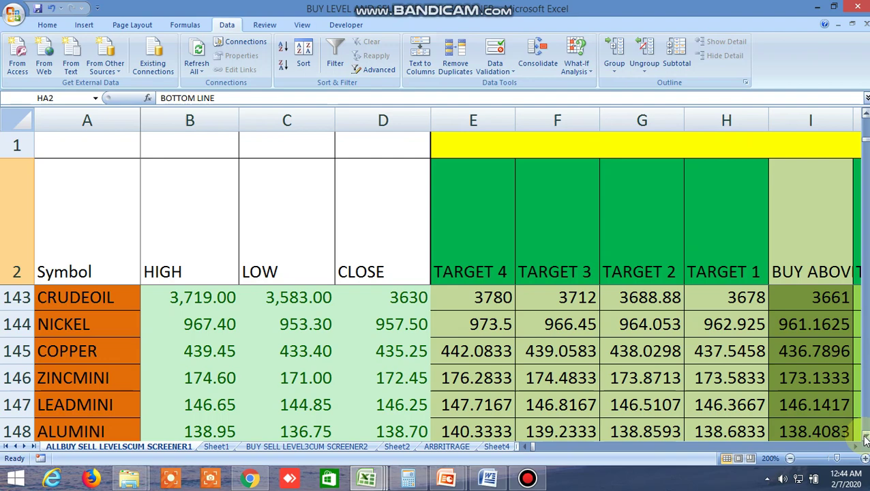
- Examine the ZINCMINI to NATURAL GAS rows across the LTP condition, Dema cross, NORMDIST, PIVOT POINT and ICHIMOKU CLOUD columns
click(865, 439)
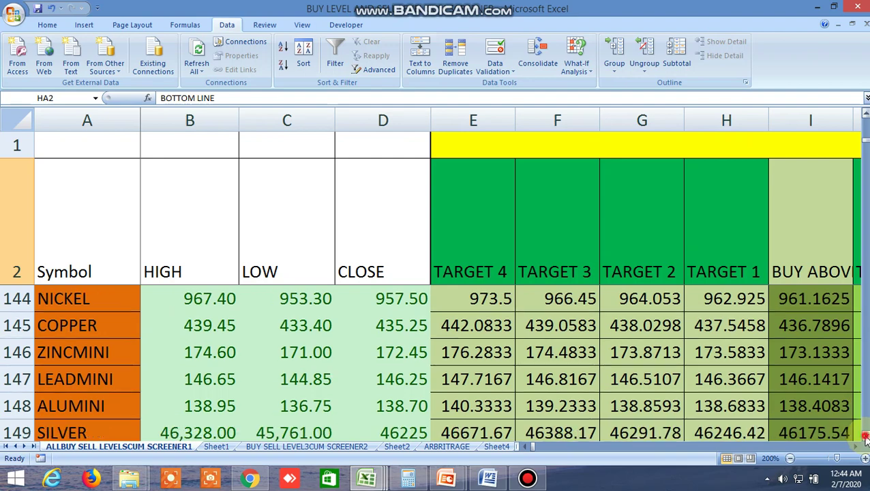
click(865, 439)
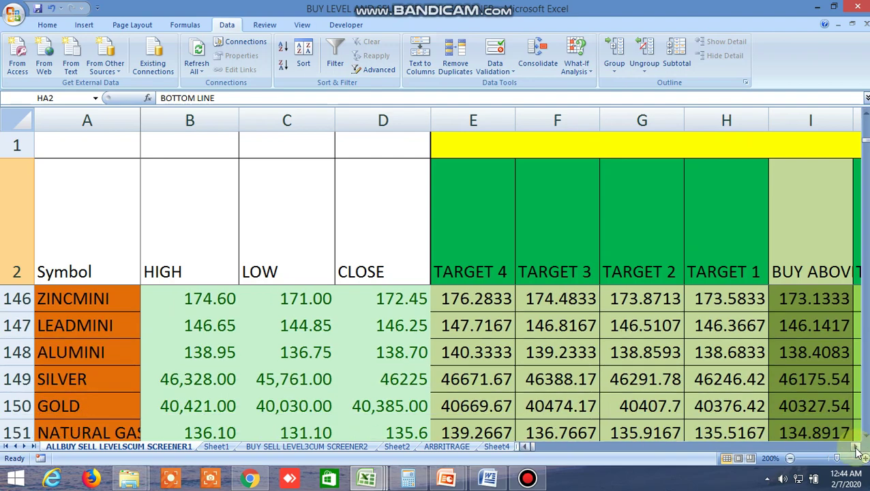
click(858, 450)
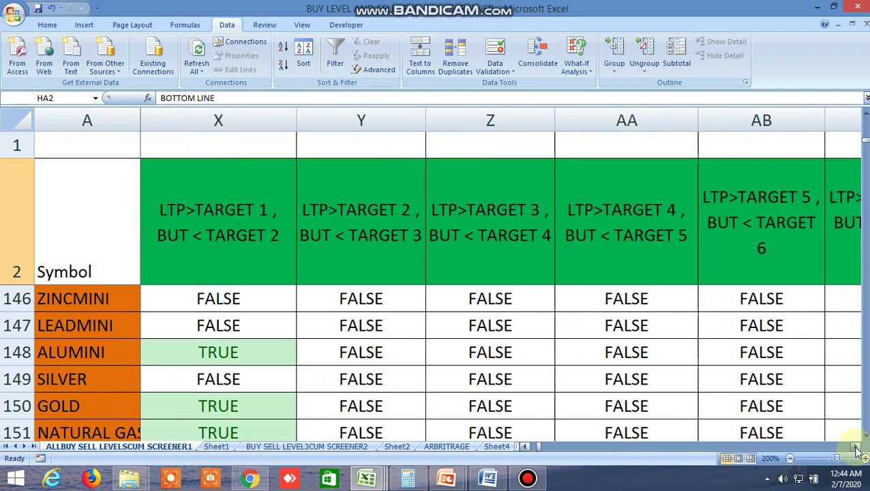
click(858, 450)
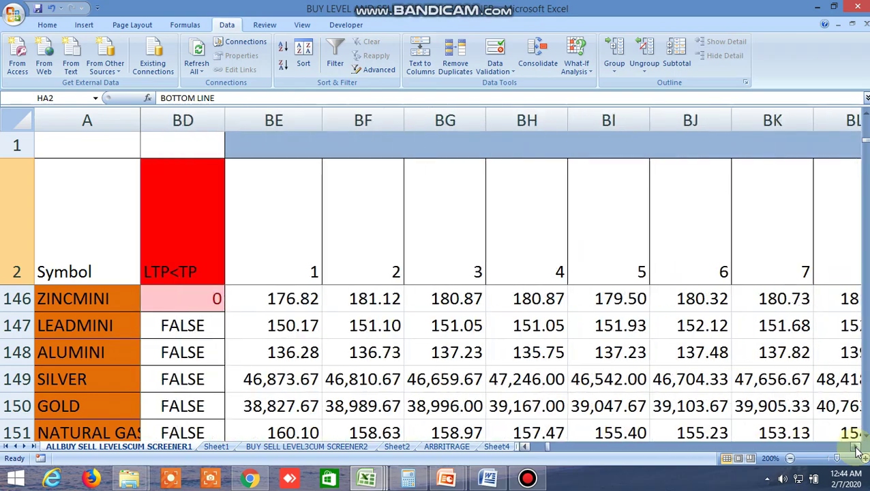
click(858, 450)
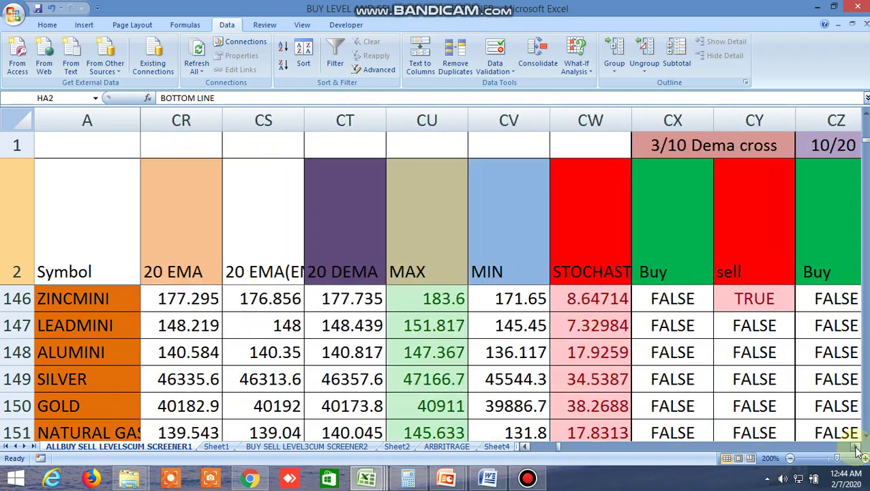
click(858, 450)
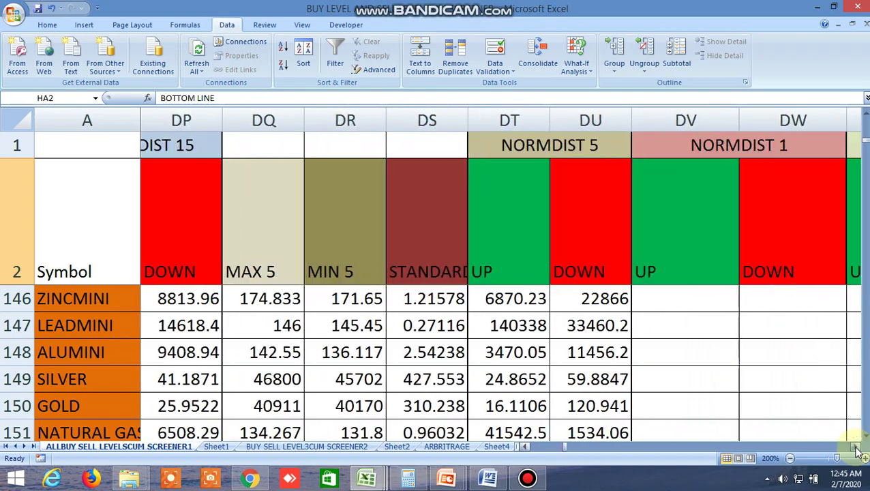
click(858, 450)
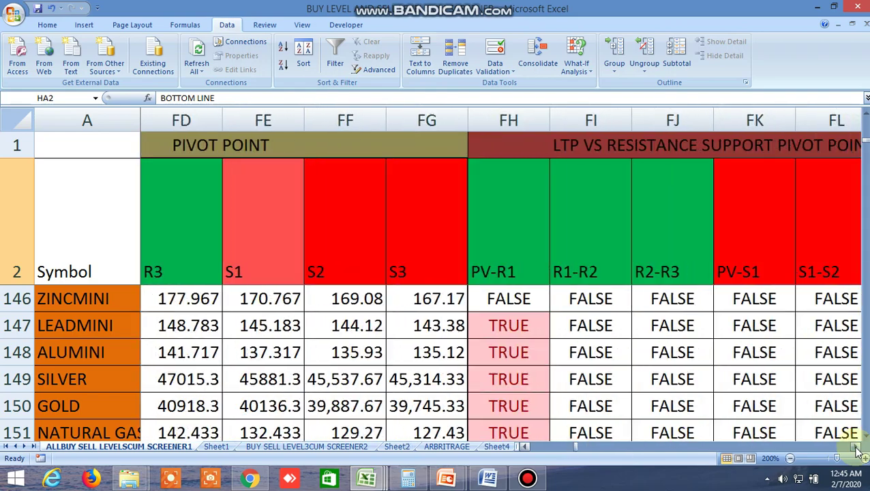
click(858, 450)
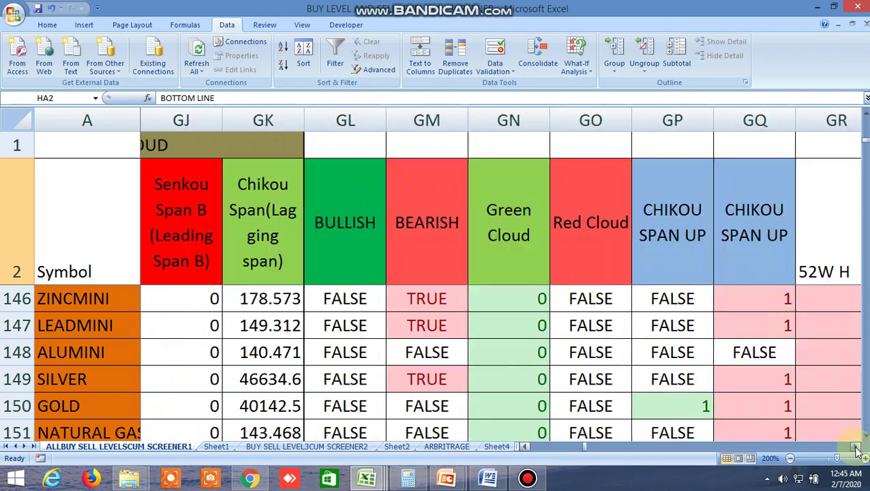
click(858, 450)
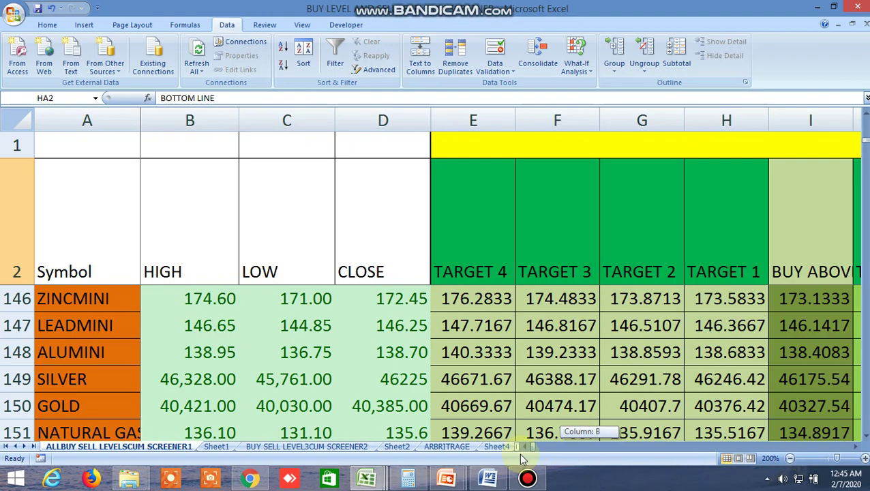
- Examine the LEADMINI to NATURAL GAS rows through the LINEAR REGRESSION and TREND columns, and the AMARAJABAT to ASIANPAINT rows through the sell targets
click(865, 437)
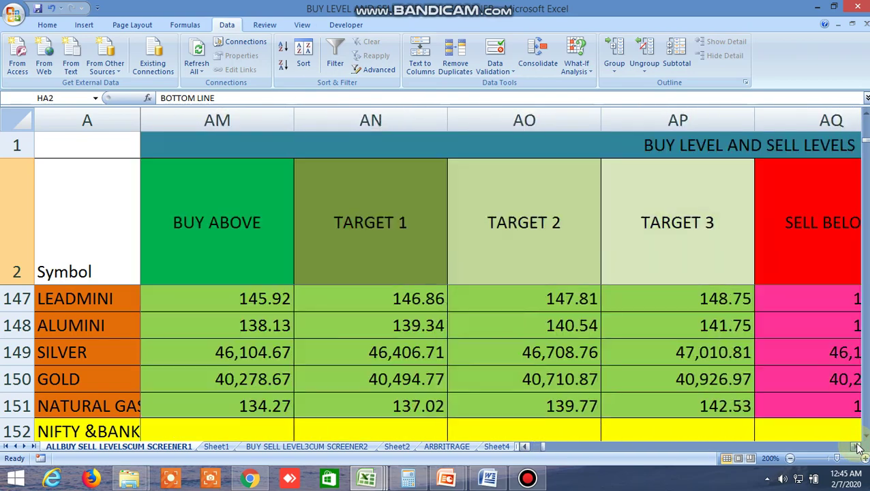
click(858, 447)
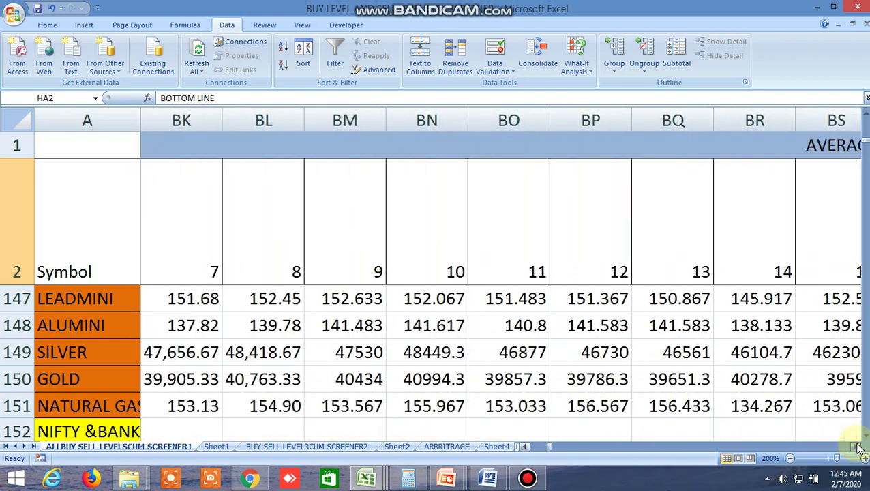
click(858, 447)
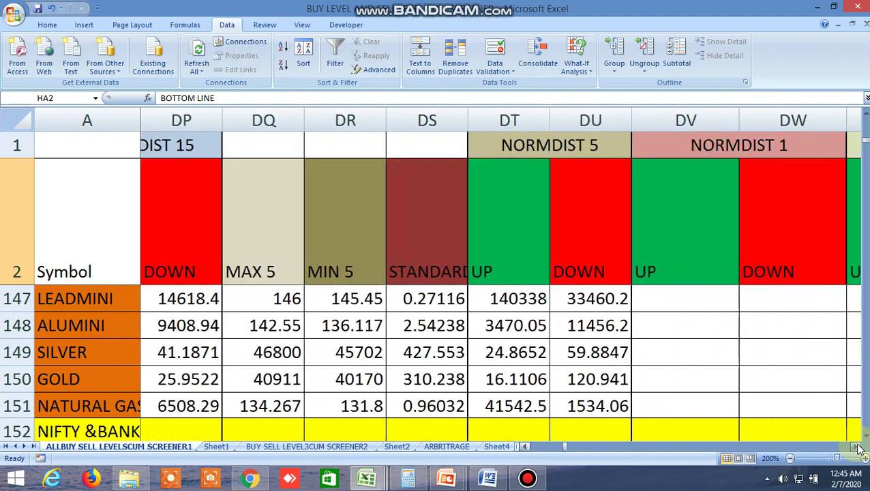
click(858, 447)
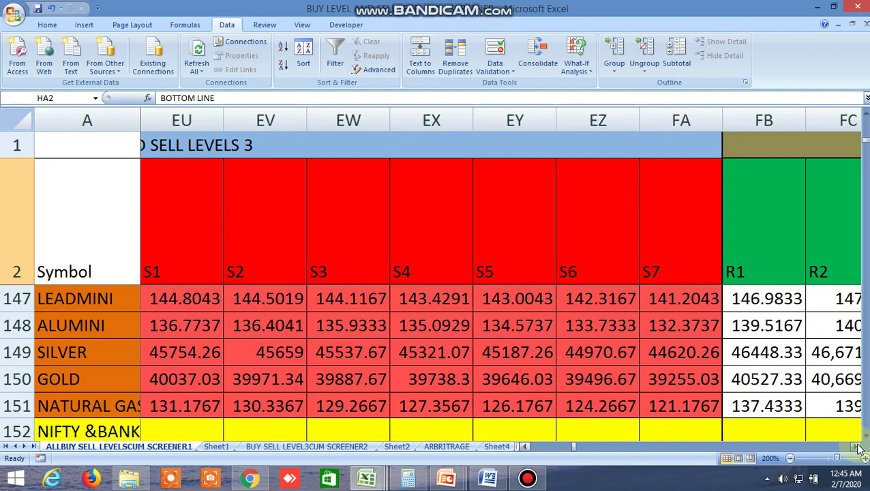
click(858, 447)
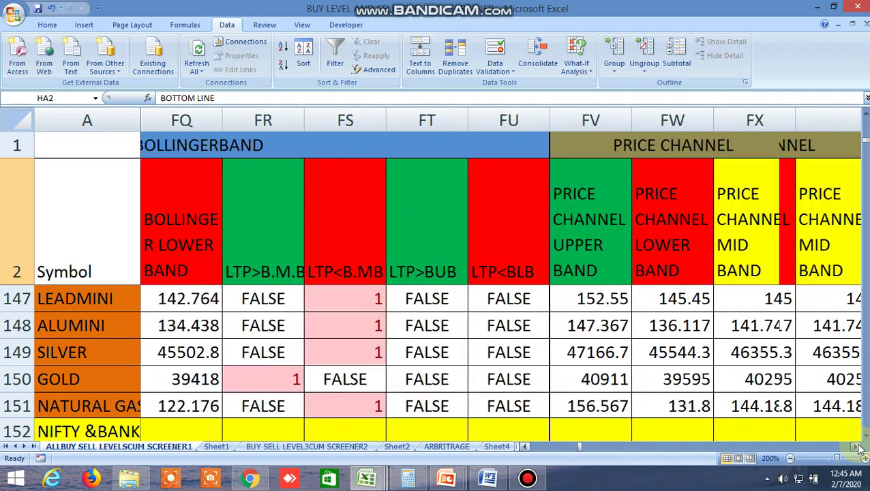
click(858, 447)
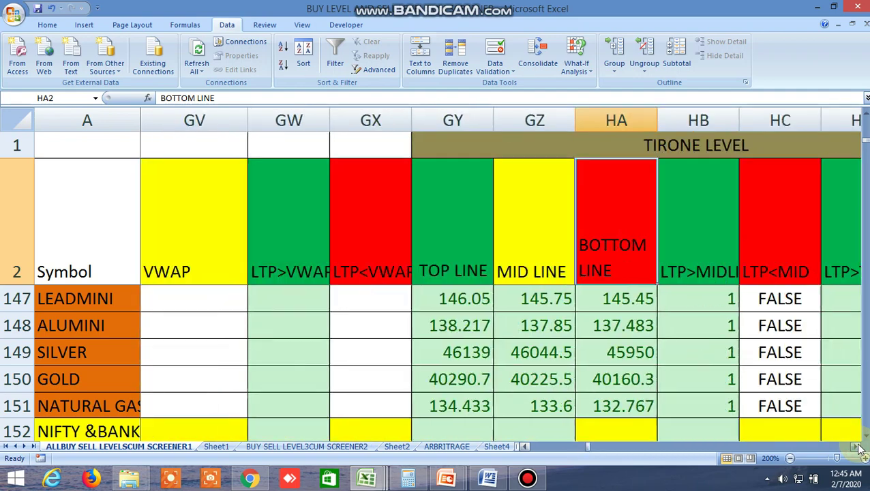
click(858, 447)
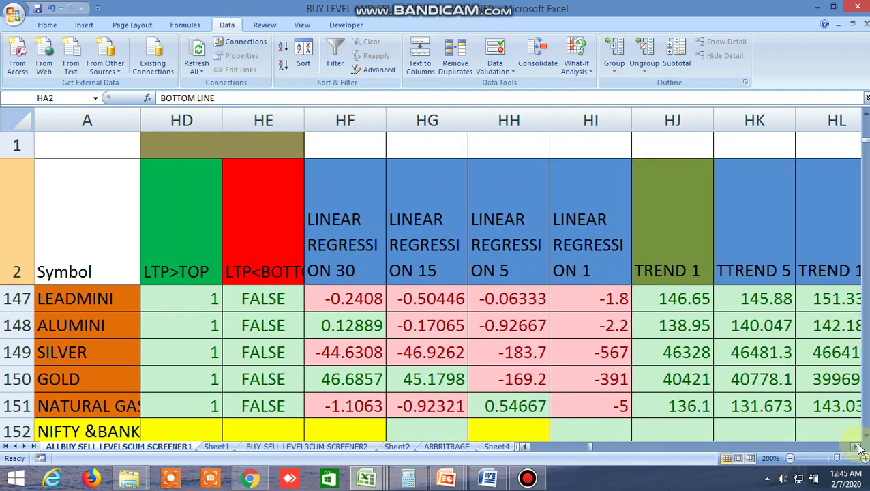
drag(593, 447, 525, 466)
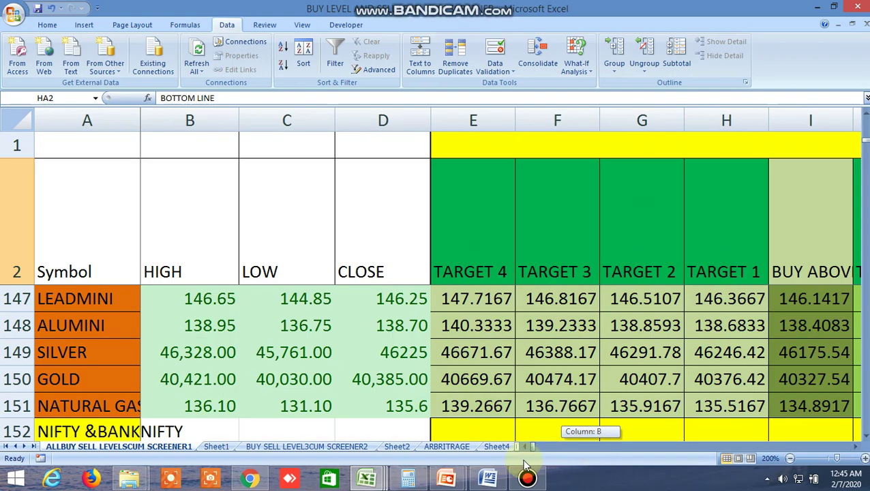
scroll(431, 405, down, 5)
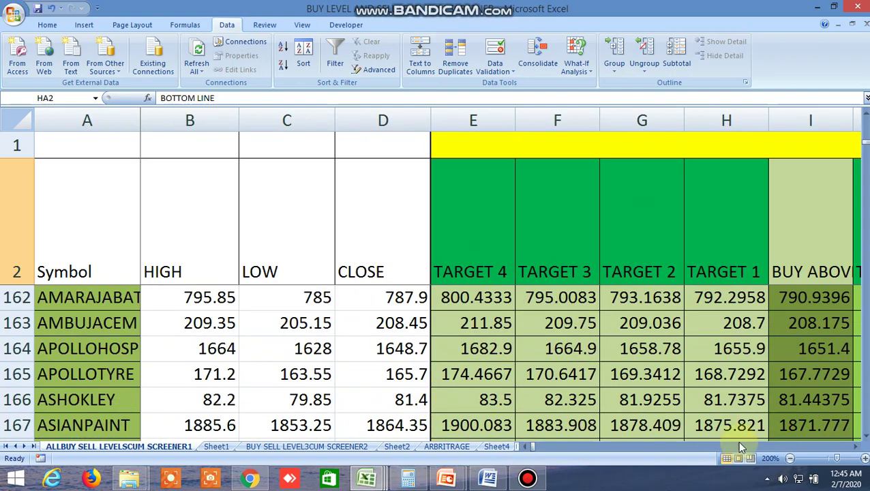
click(856, 447)
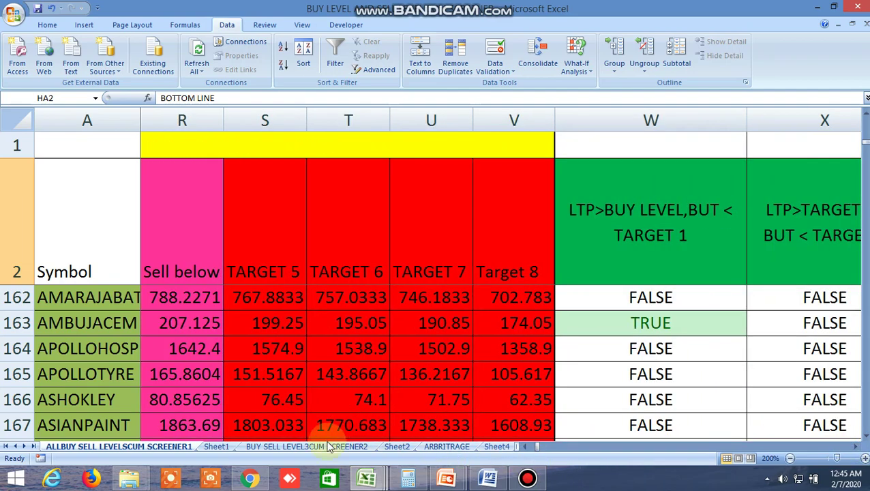
- Open the BUY SELL LEVEL3CUM SCREENER2 sheet and show the 100 MA and 100 EMA columns from the ACC row
click(330, 446)
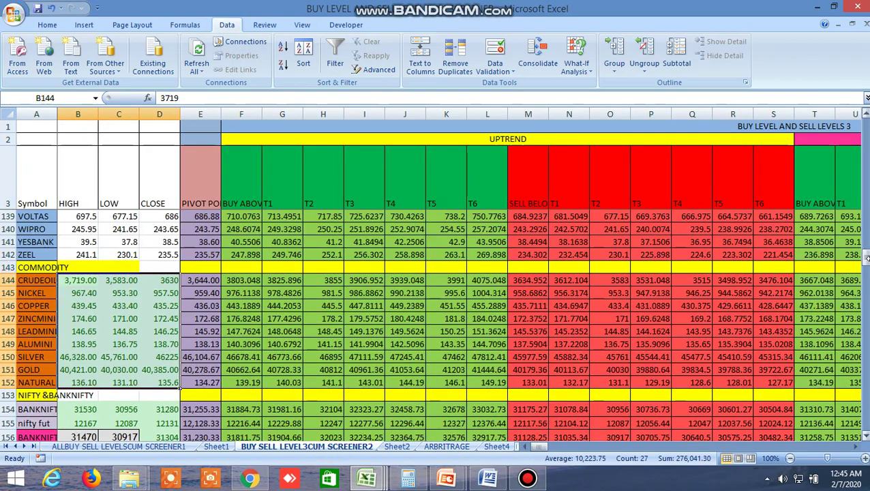
drag(867, 259, 865, 259)
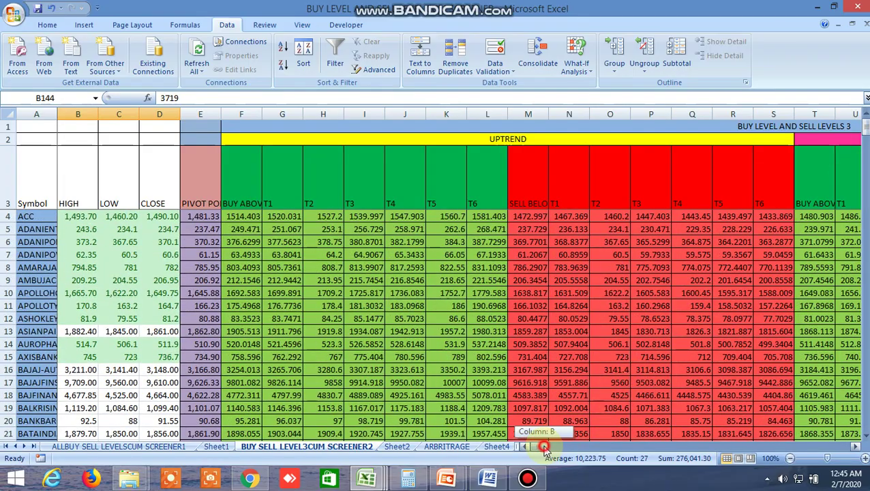
drag(546, 450, 700, 456)
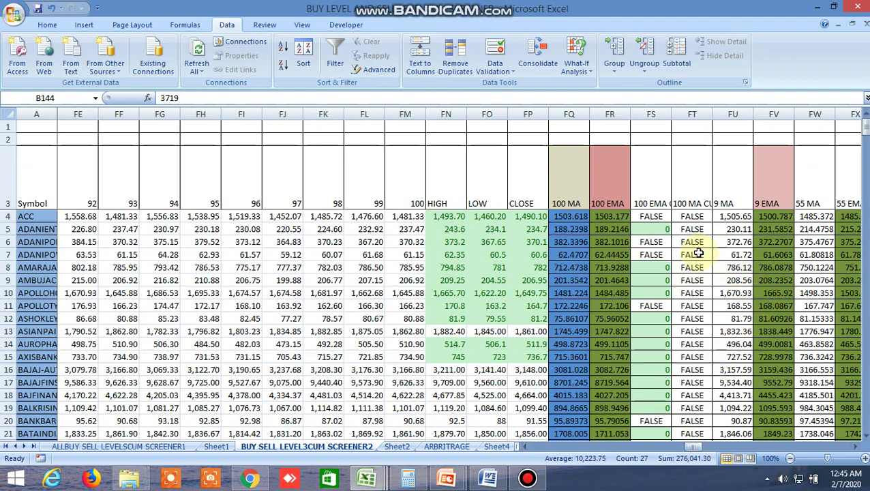
- Check the 100 MA crossover column FT for TRUE entries and select the CIPLA result in FT36
scroll(698, 253, down, 7)
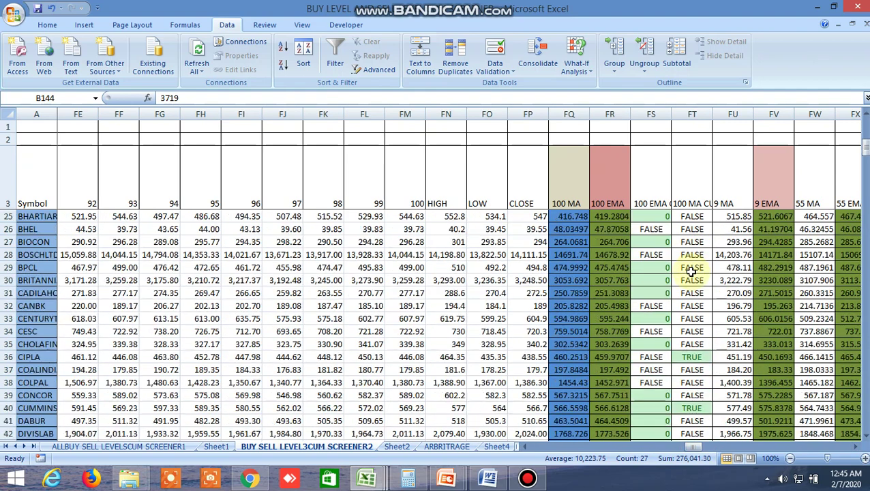
scroll(691, 270, up, 1)
scroll(692, 271, up, 6)
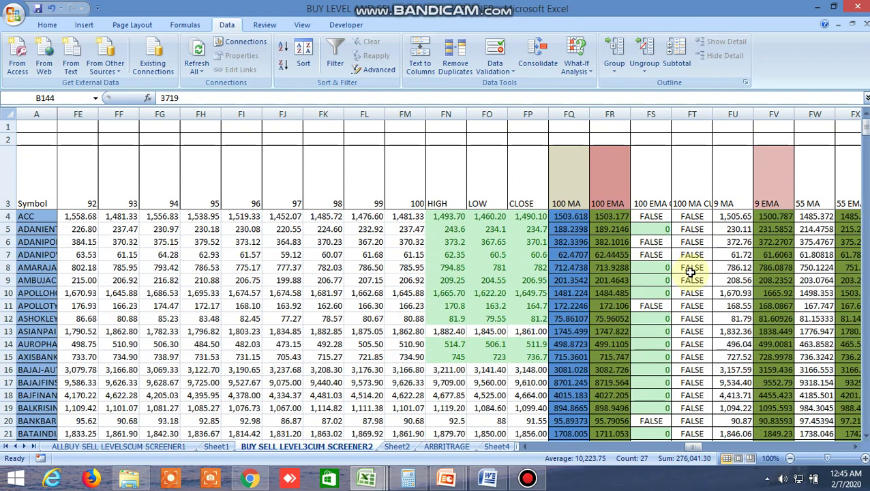
scroll(691, 272, down, 1)
scroll(690, 270, up, 1)
scroll(691, 268, down, 9)
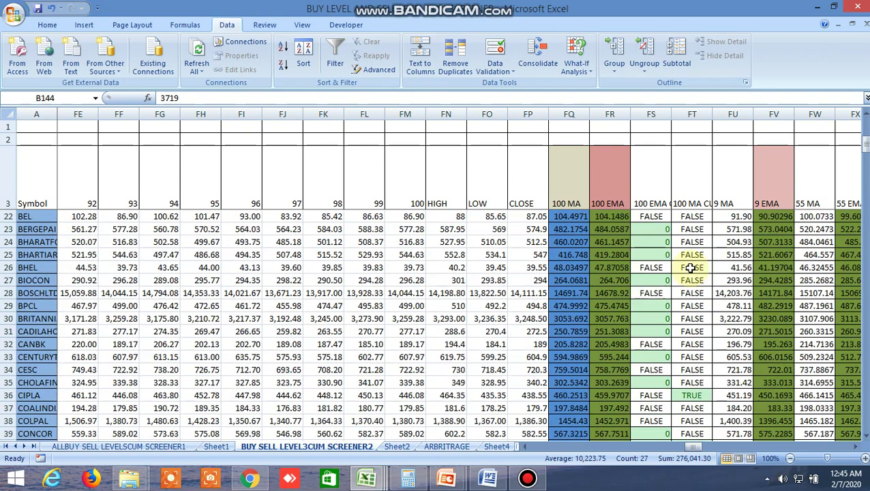
click(693, 281)
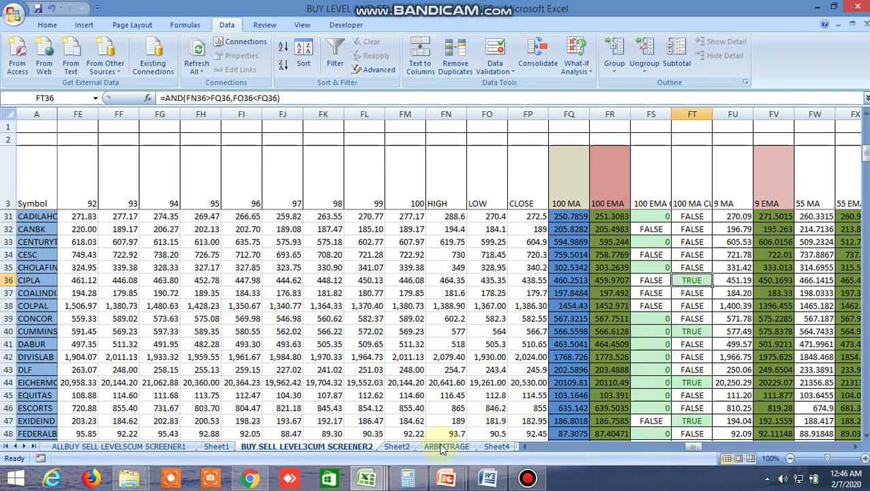
- Switch to the Kite chart in Chrome, open the NSE chart for CIPLA, and enlarge its latest candles around the moving average
mouse_move(263, 483)
click(311, 320)
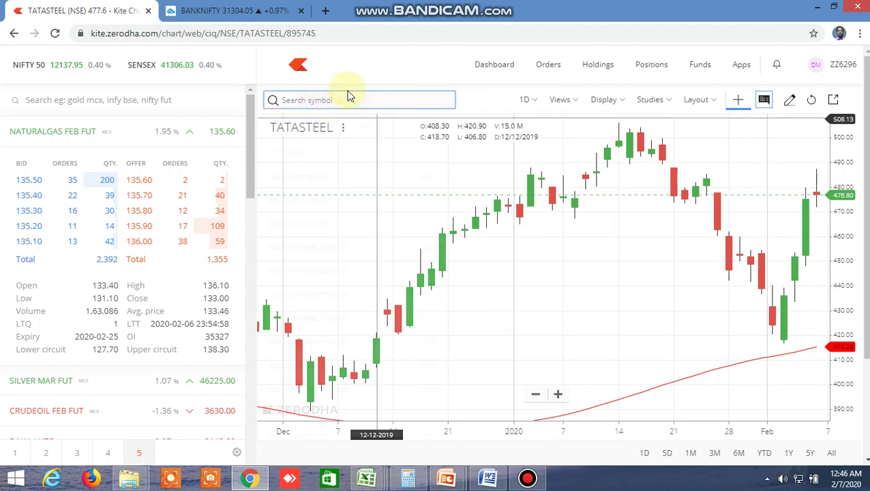
text(CIPLA)
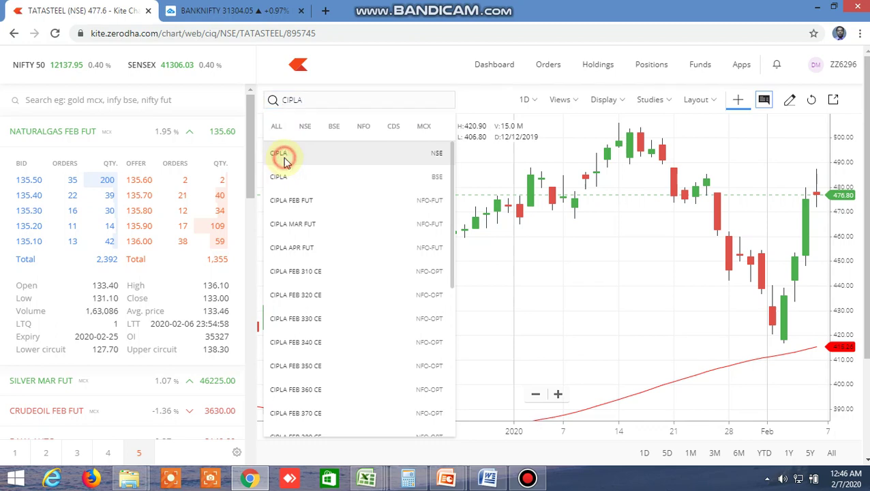
click(283, 157)
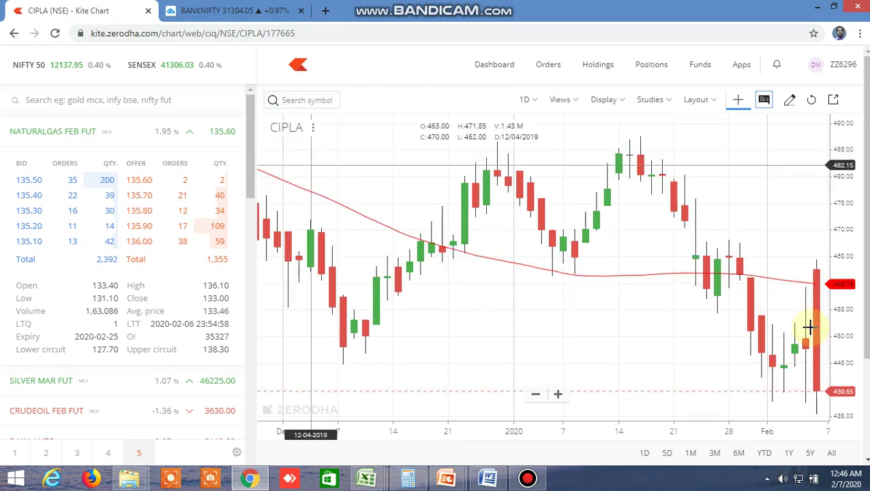
scroll(719, 350, up, 5)
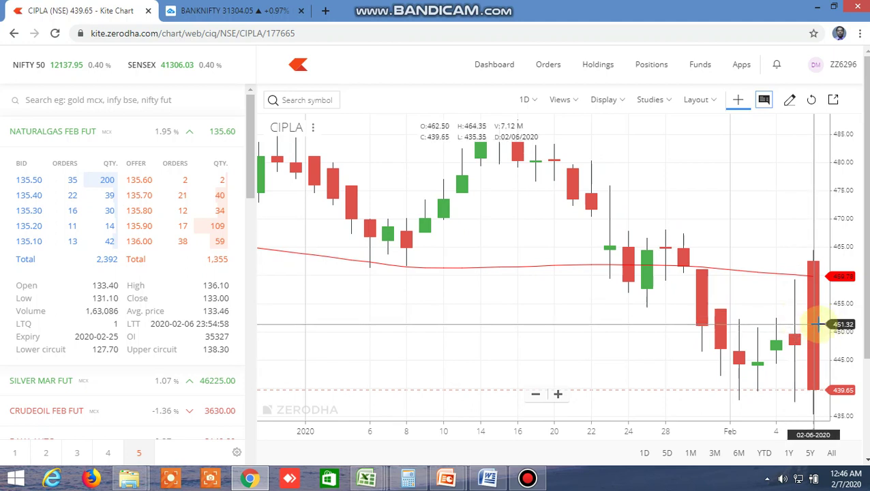
- Select the CUMMINS crossover result in FT40 of the Excel workbook, and open the CUMMINSIND NSE chart in Kite
mouse_move(373, 478)
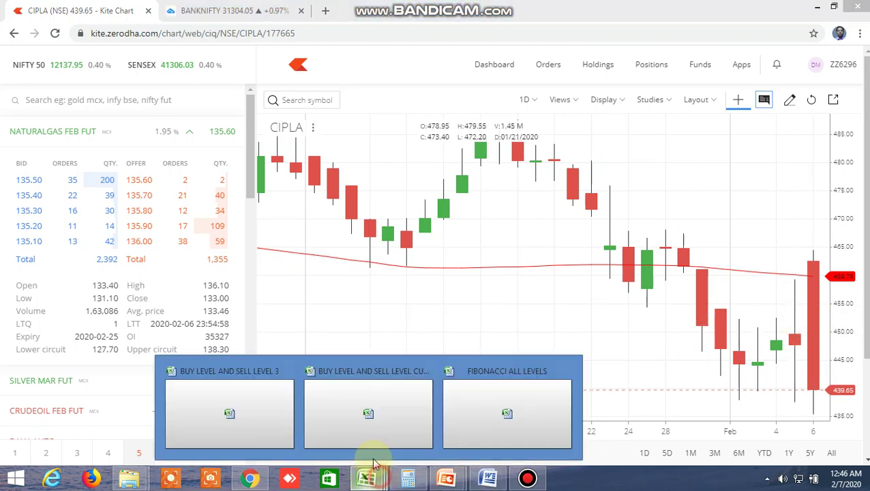
click(371, 420)
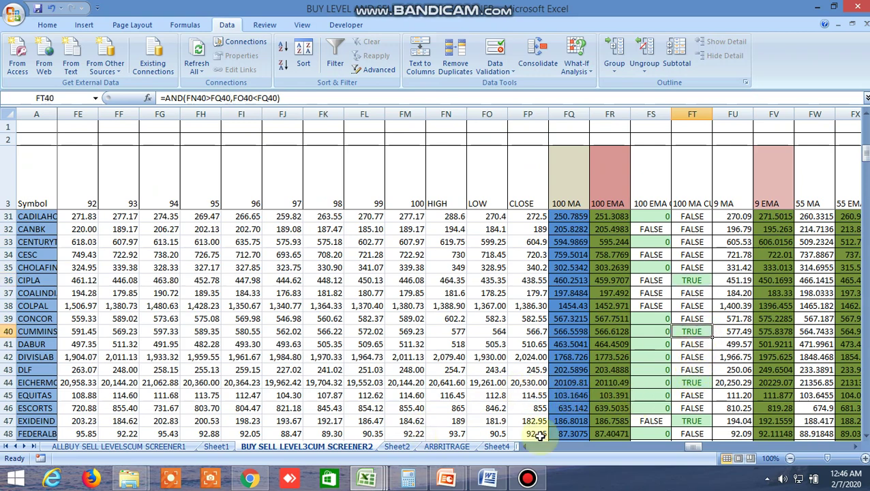
click(250, 479)
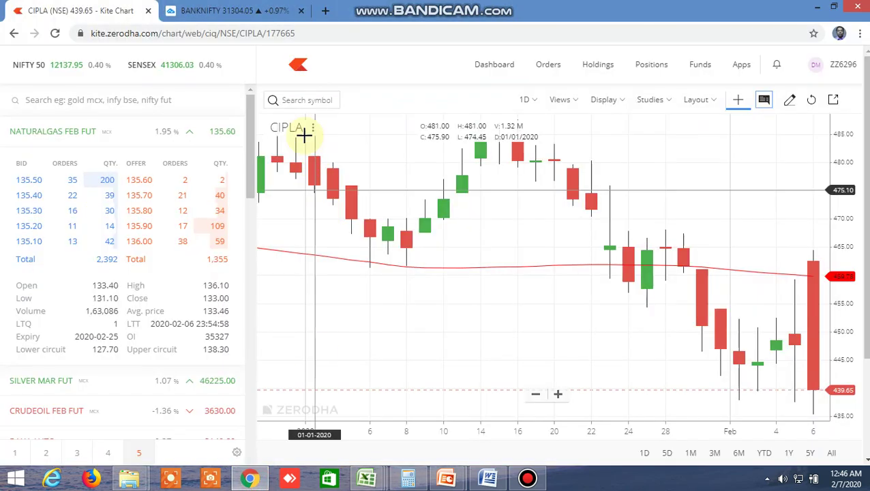
click(320, 97)
text(U)
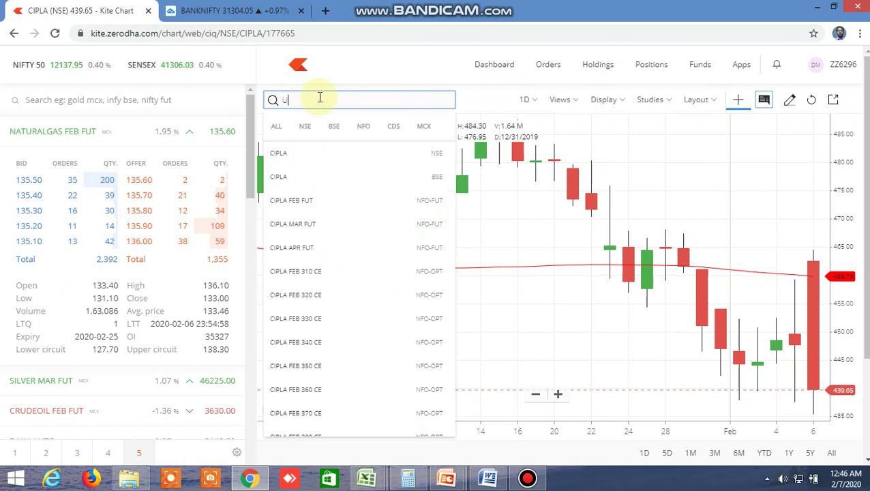
text(MMINS)
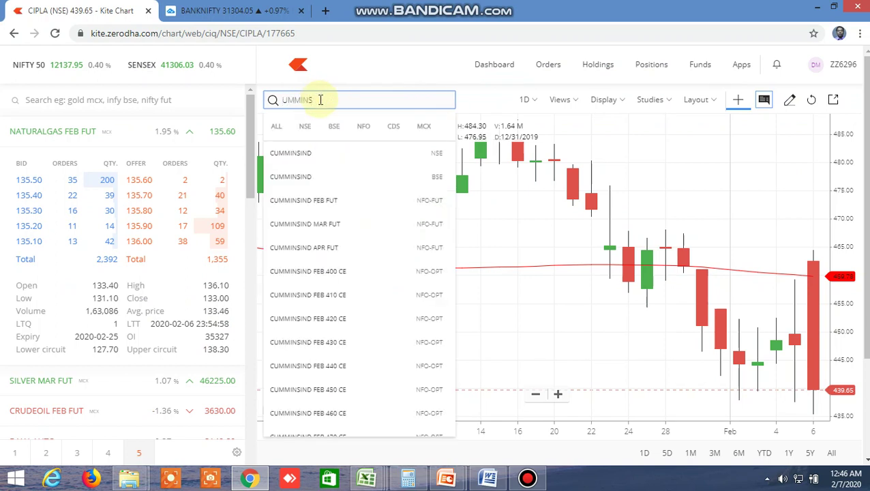
click(300, 161)
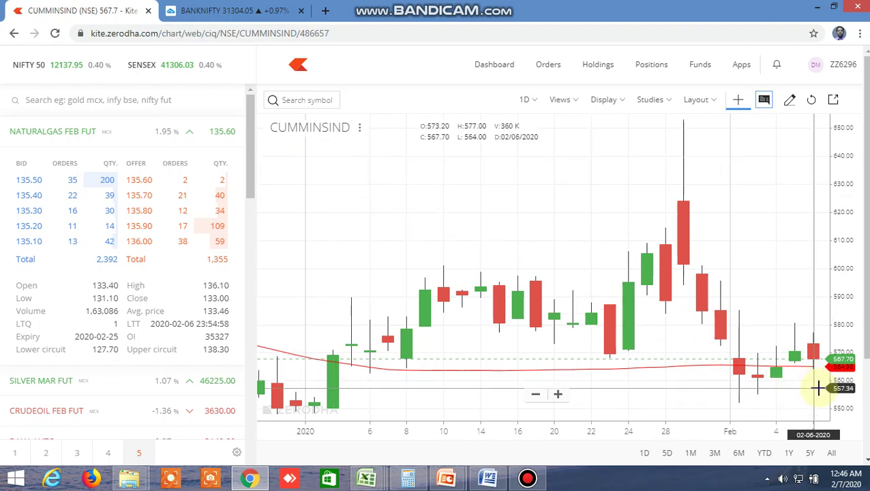
- Return to the Excel screener workbook and select the EICHERMOT and EXIDEIND crossover results in FT44 and FT47
mouse_move(368, 479)
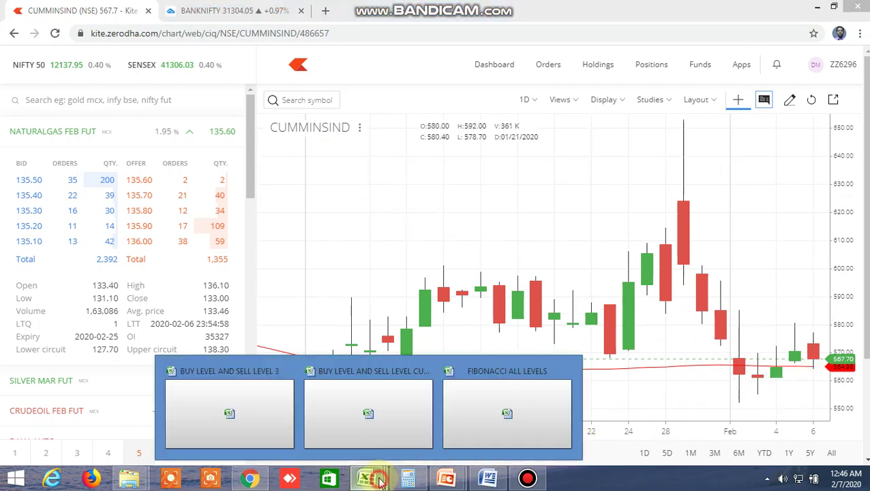
click(359, 418)
scroll(680, 379, down, 1)
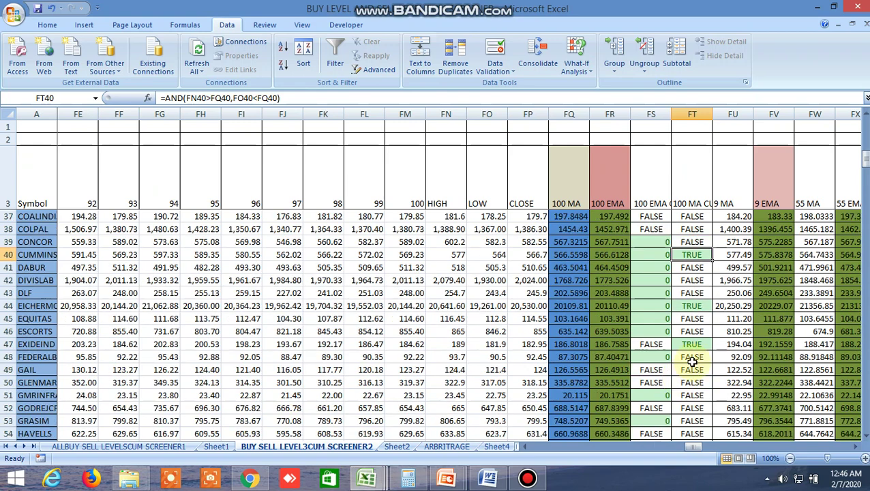
click(700, 306)
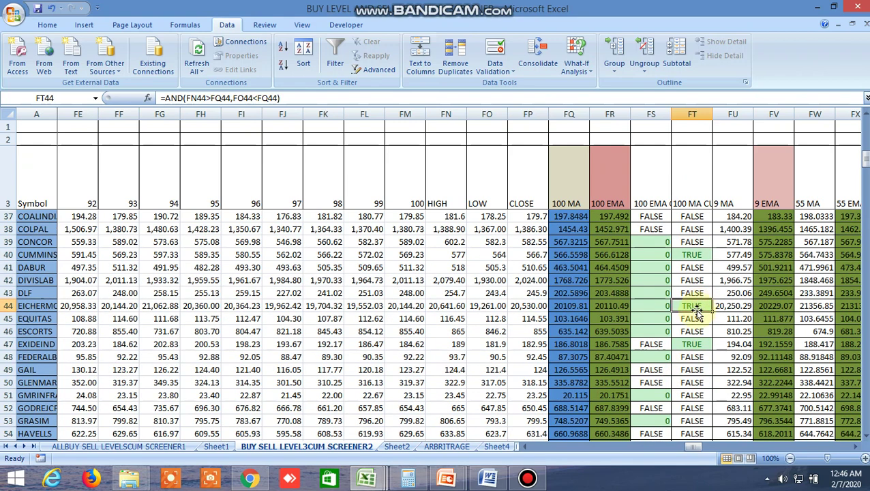
click(705, 347)
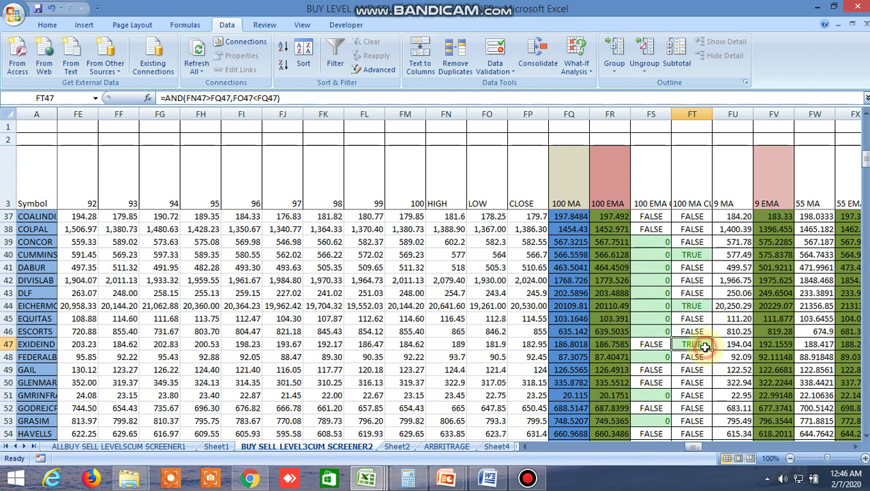
- Switch to Kite in Chrome, search for EXIDE, and open the EXIDEIND NSE chart
click(250, 478)
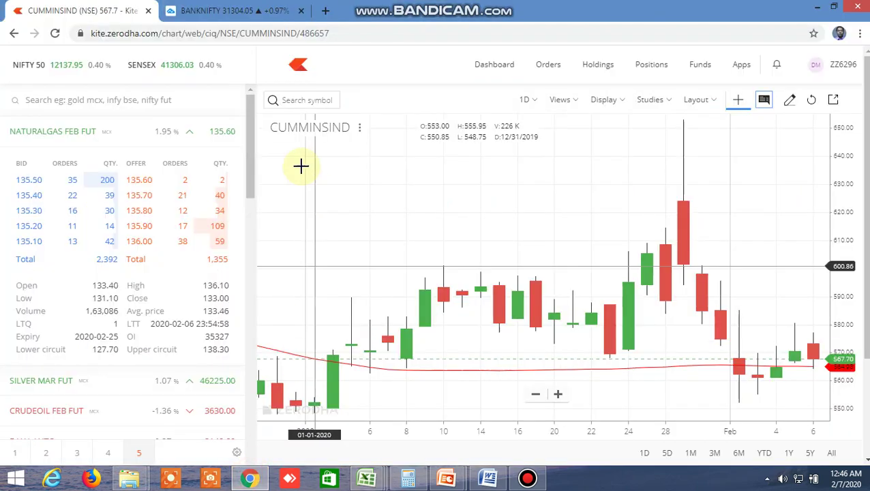
click(298, 103)
text(EX)
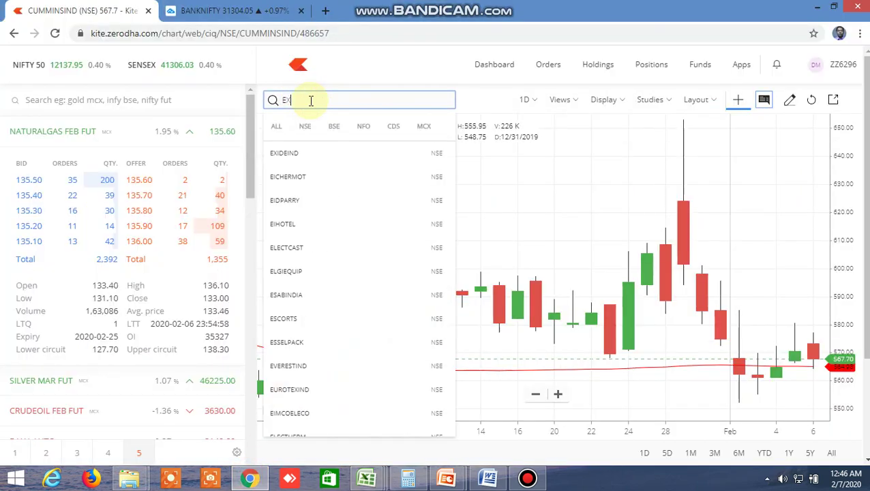
text(IDE)
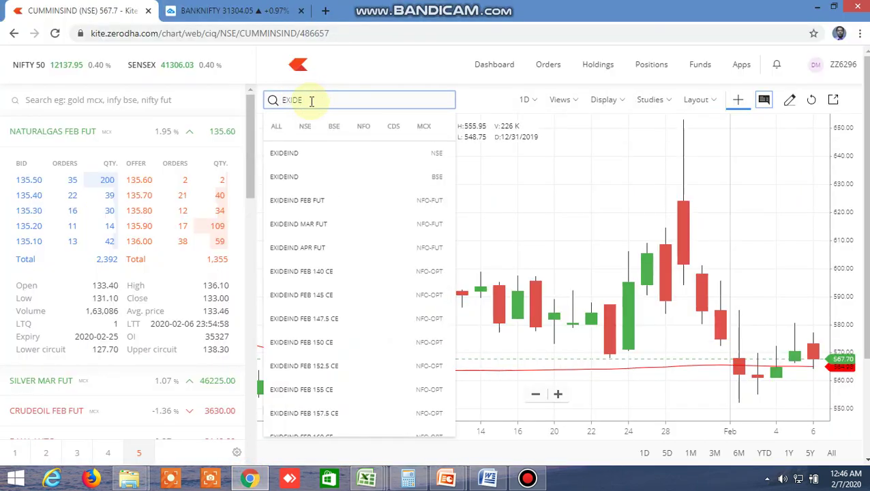
click(307, 154)
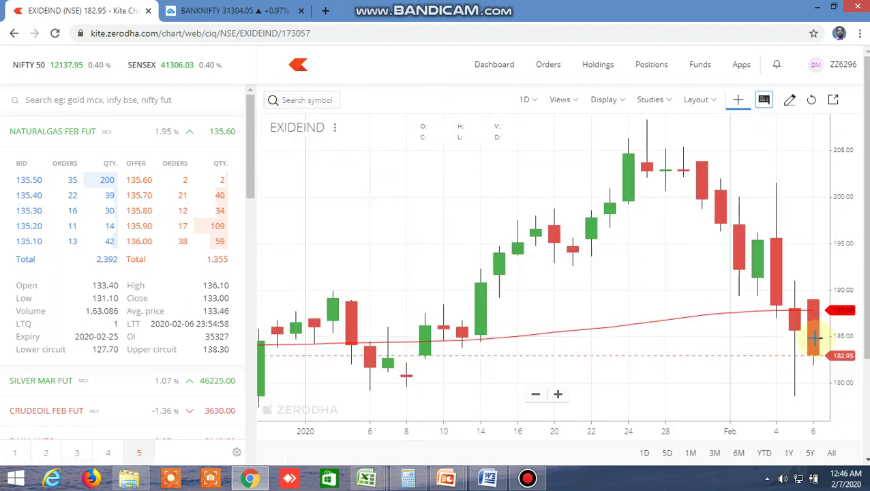
- Return to the Excel screener workbook and select the 100 MA crossover results in FT62 and FT66
mouse_move(385, 481)
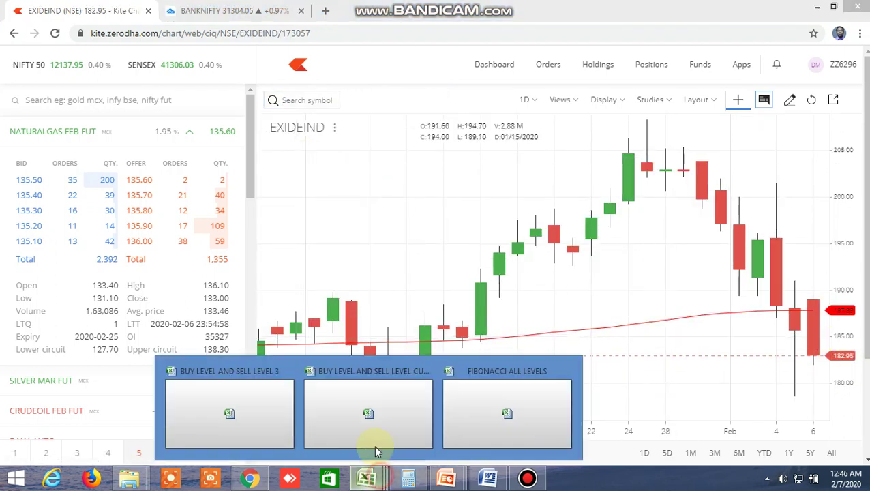
click(374, 443)
scroll(692, 362, down, 2)
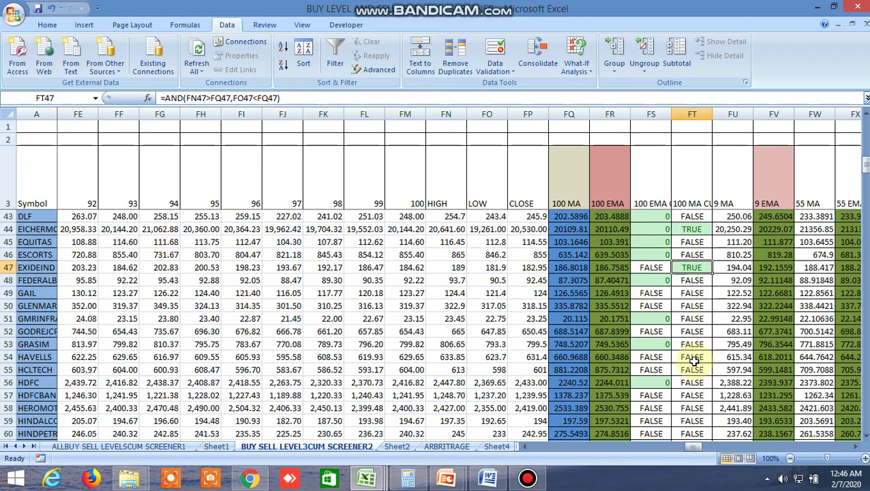
scroll(694, 362, down, 3)
click(700, 349)
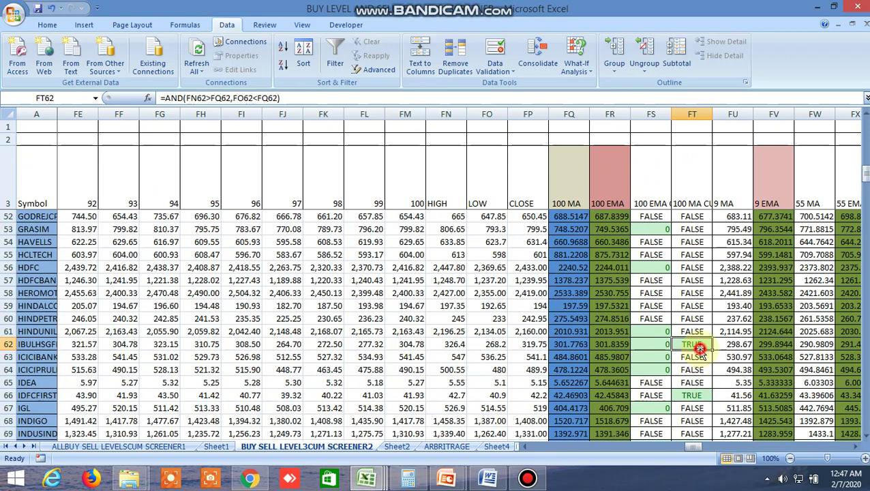
scroll(700, 351, down, 1)
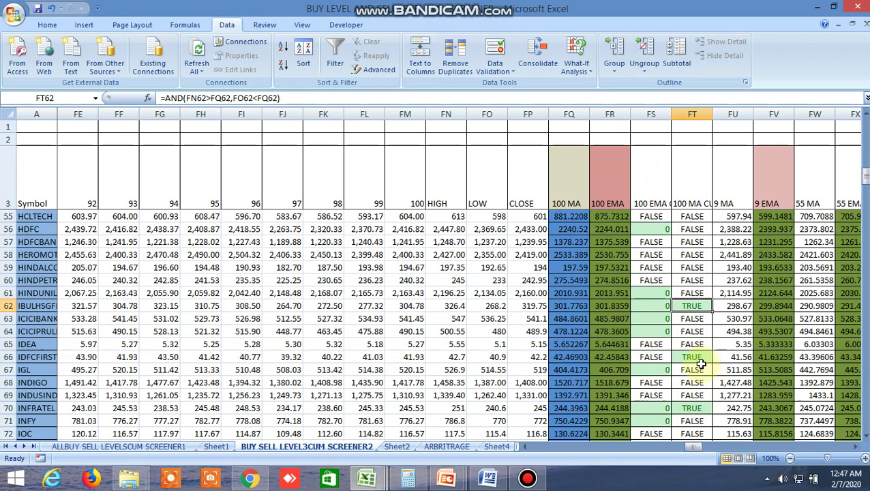
click(700, 360)
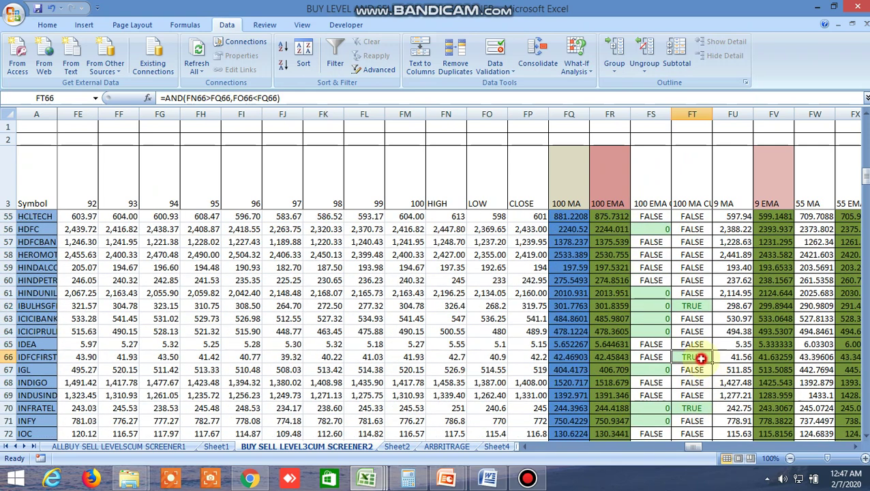
- Open the INSIDE THE BAR WITH NR7 sheet and go to the start of its stock list at ACC
click(499, 443)
click(501, 446)
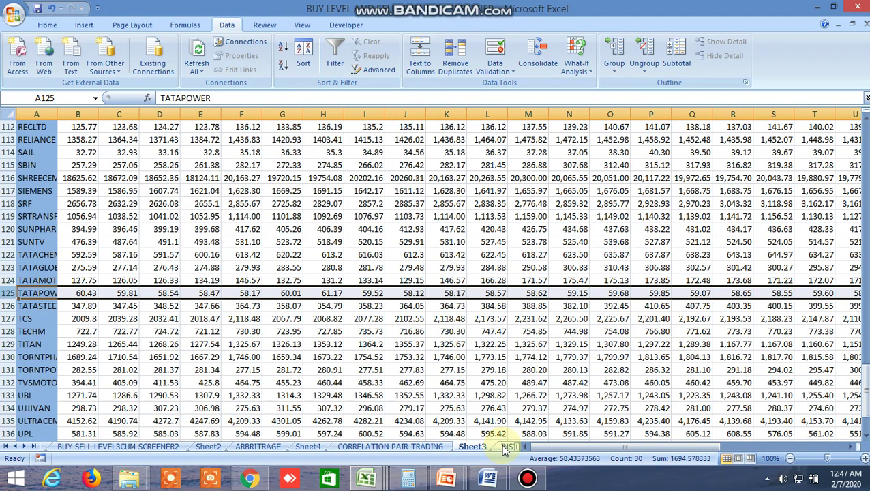
click(506, 447)
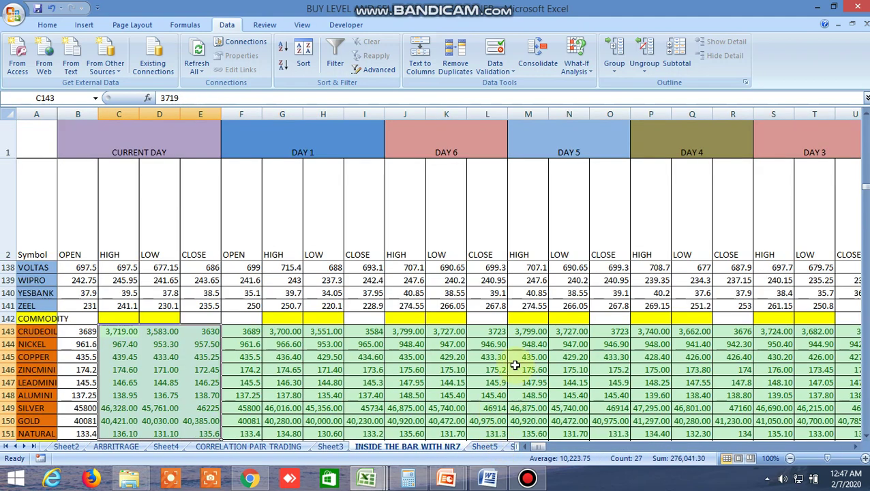
scroll(515, 365, up, 9)
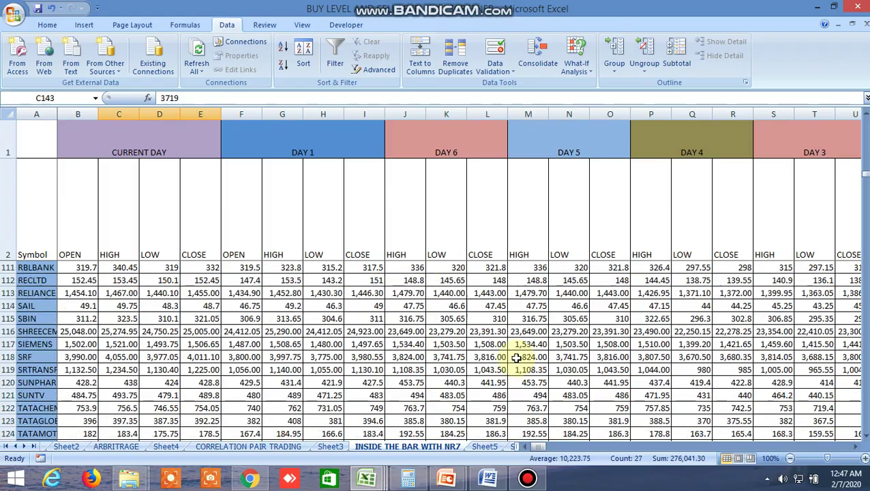
scroll(517, 357, up, 17)
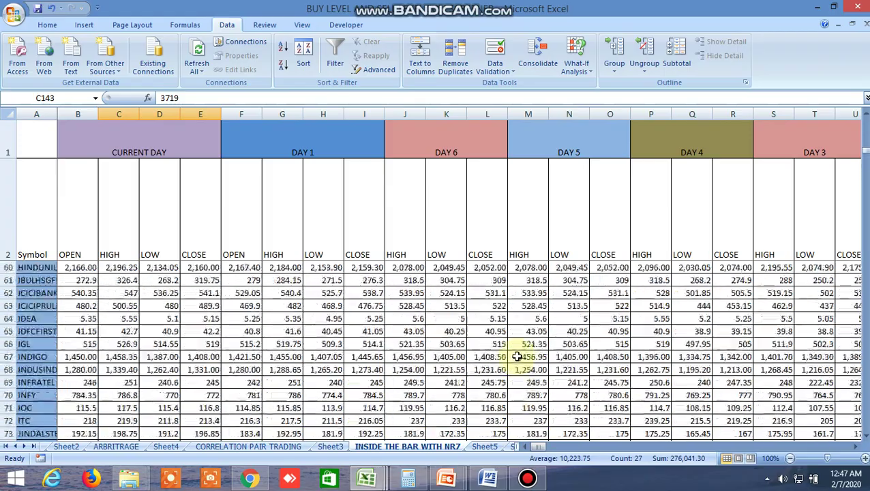
scroll(517, 357, up, 14)
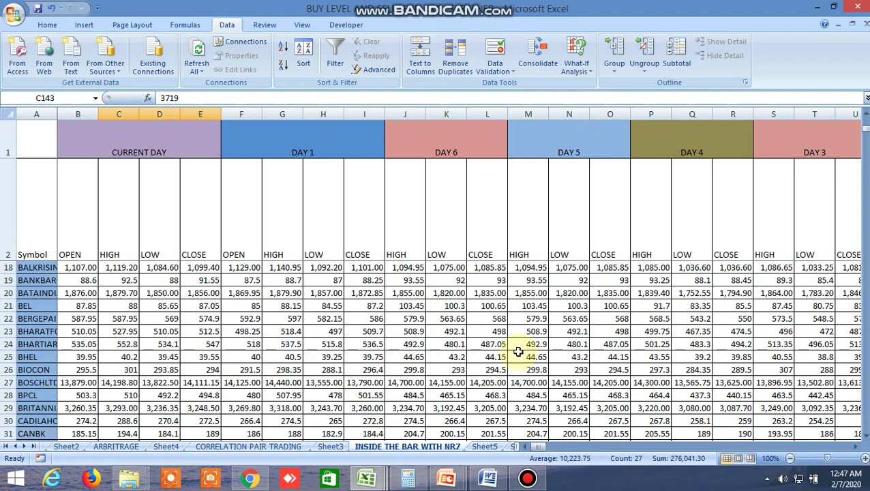
scroll(519, 349, up, 5)
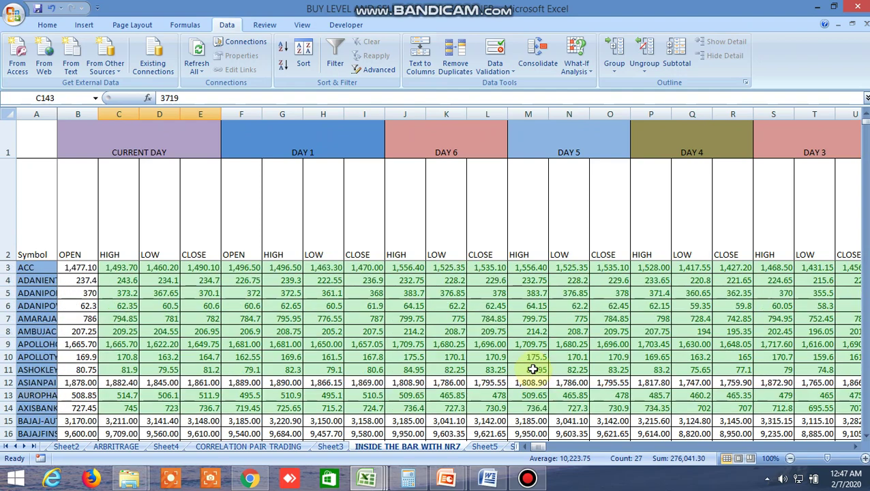
- Show the INSIDE THE BAR columns and select the 2 DAY result in Z13 and the NR7 result in AA5
scroll(532, 367, down, 1)
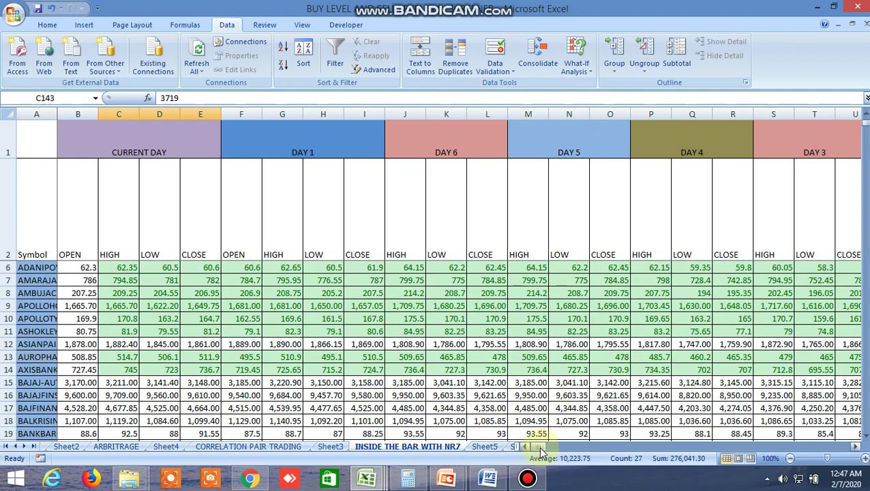
drag(541, 451, 546, 448)
click(602, 357)
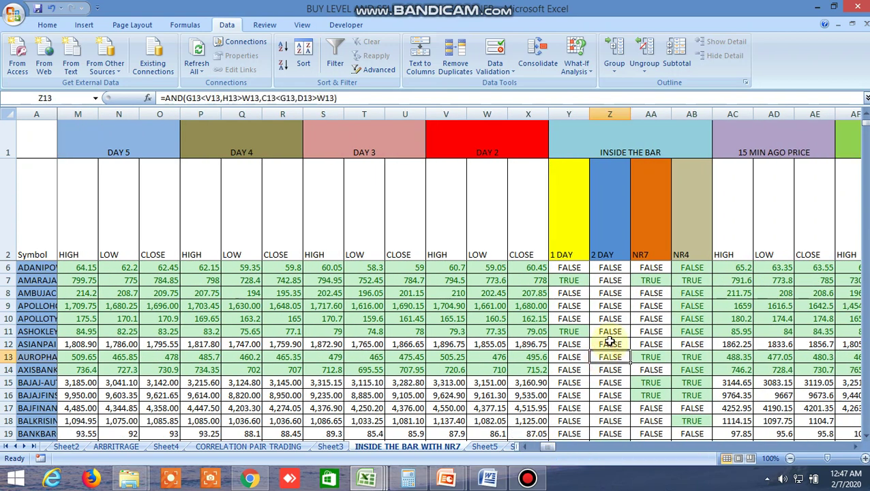
scroll(611, 341, up, 1)
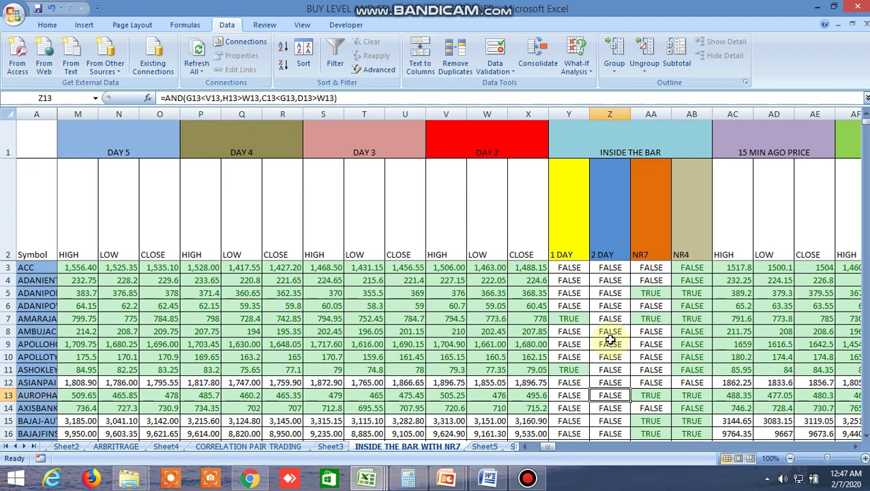
click(651, 293)
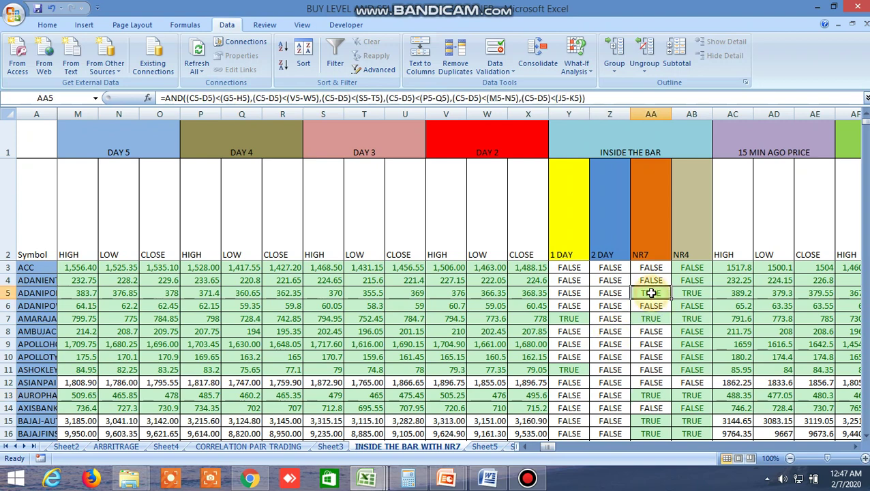
- Inspect the AMARAJA formulas for 1 DAY, NR7 and NR4 in Y7, AA7 and AB7
click(577, 320)
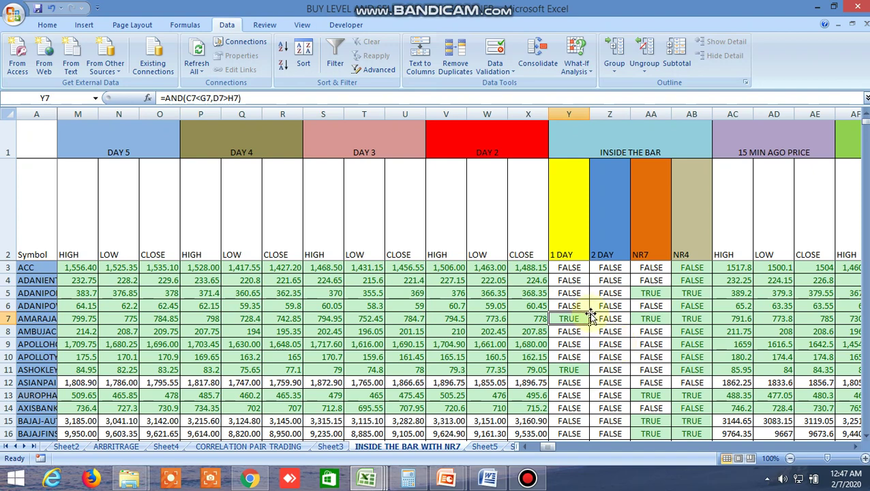
click(650, 318)
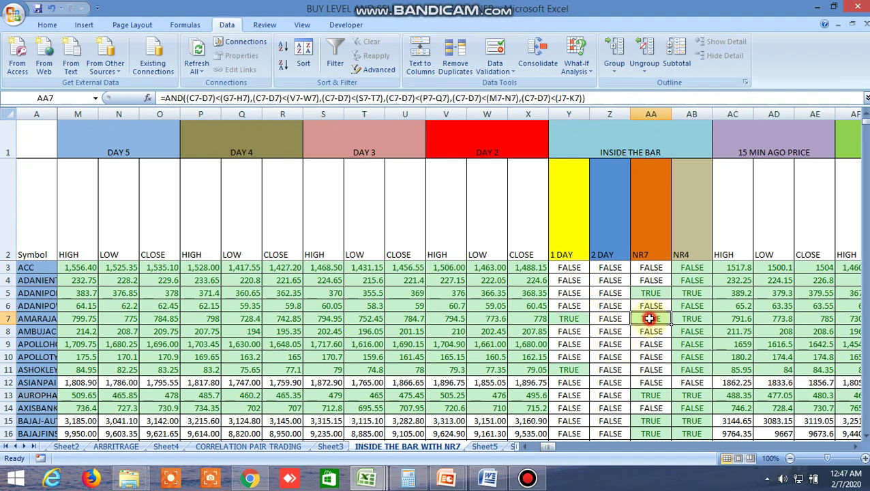
click(681, 319)
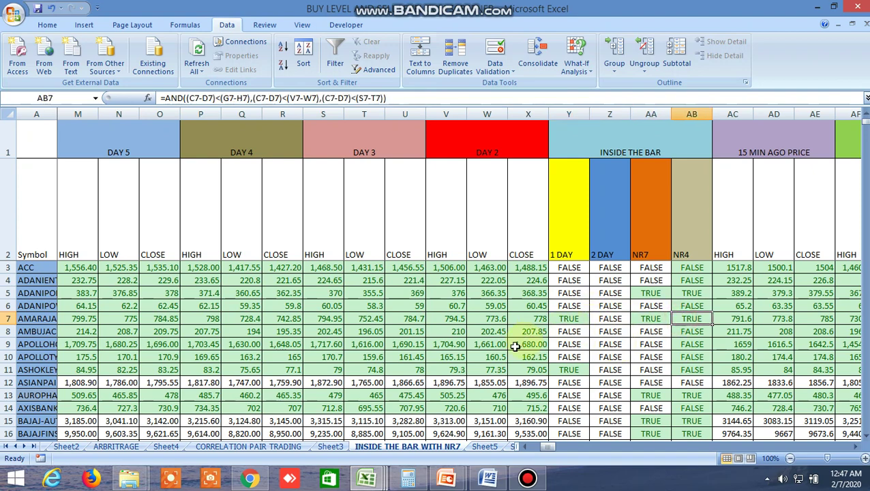
- Switch to Kite in Chrome, search for AMARAJA, open the AMARAJABAT NSE chart, and enlarge its latest candles
click(250, 481)
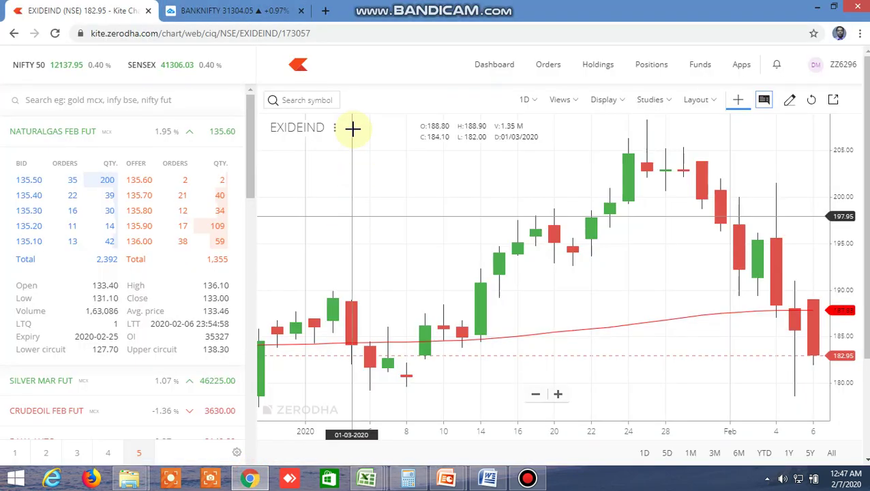
click(326, 101)
text(AMARA)
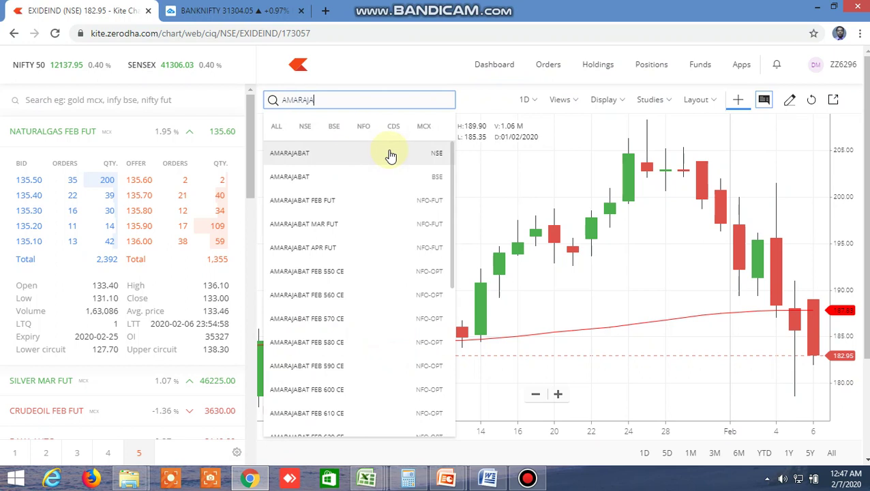
text(JA)
click(346, 155)
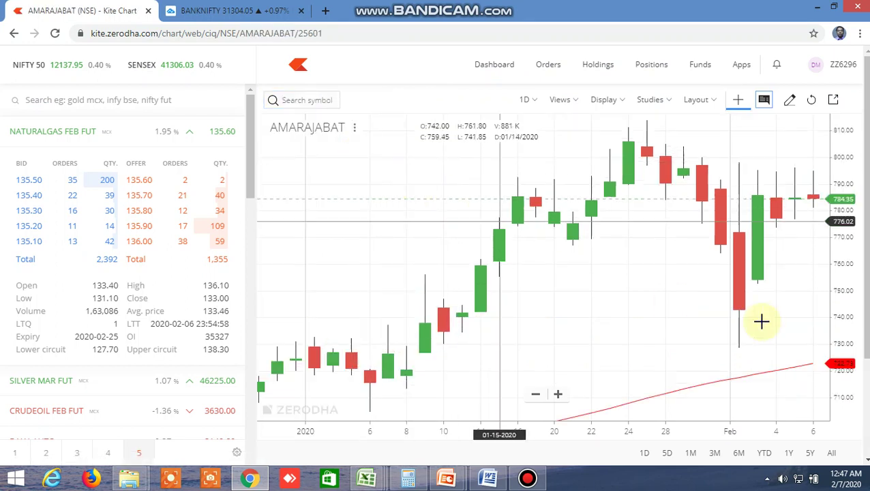
scroll(762, 321, up, 5)
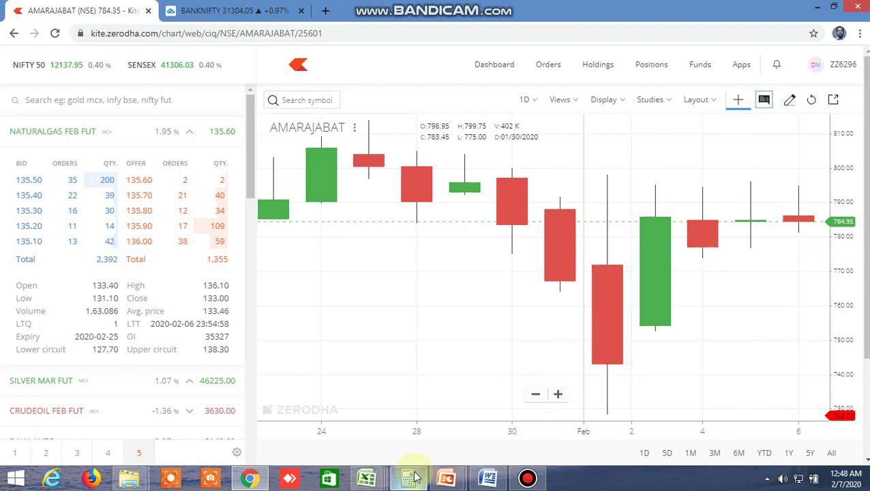
- Return to the Excel screener workbook and select the ASHOKLEY 1 DAY inside bar result in Y11
mouse_move(367, 478)
click(392, 424)
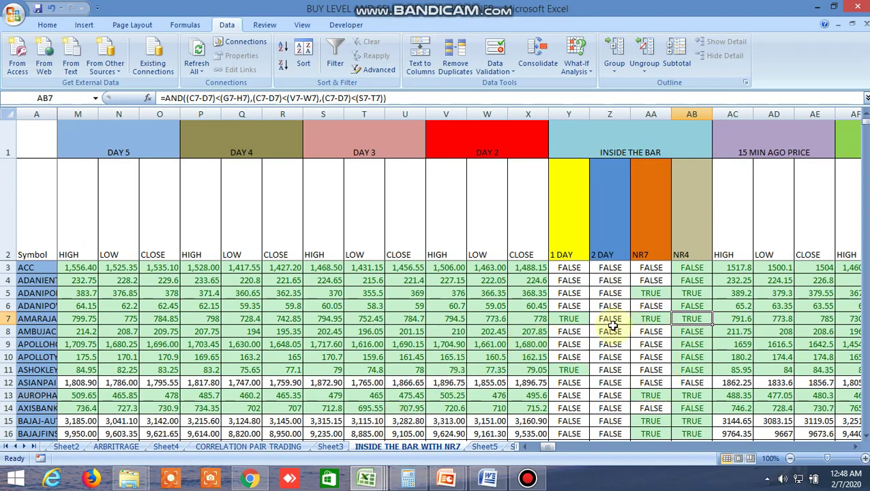
scroll(627, 344, down, 1)
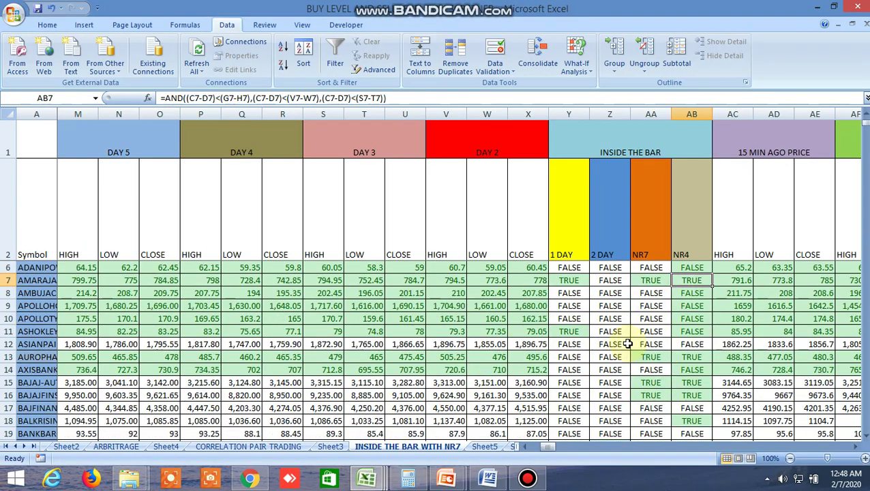
click(576, 333)
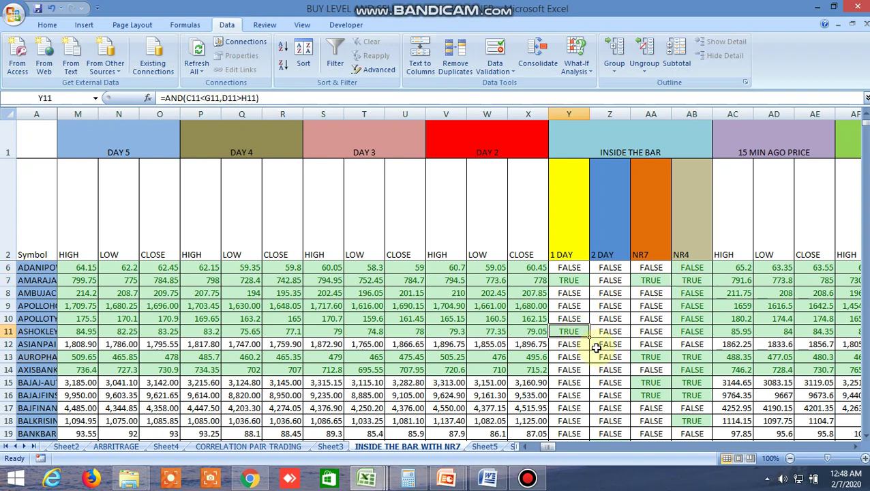
- Select the NR7 results in AA13, AA15 and AA16 in turn to inspect their formulas
scroll(598, 353, down, 1)
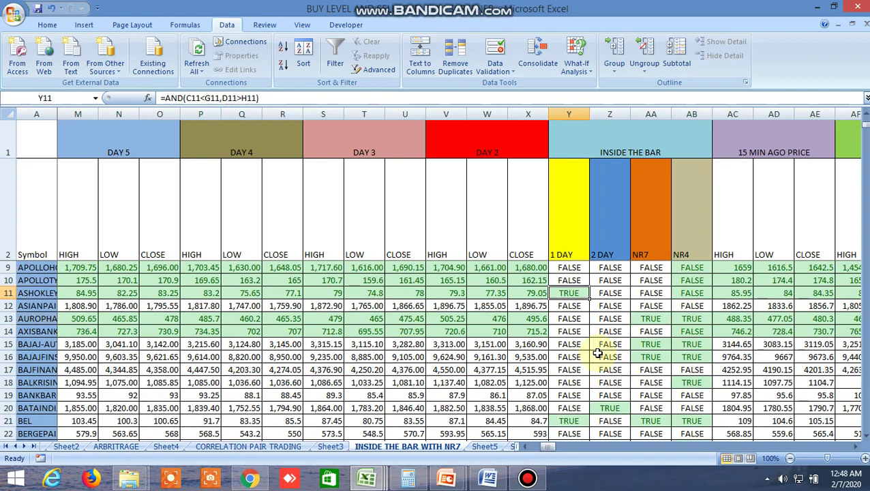
click(653, 317)
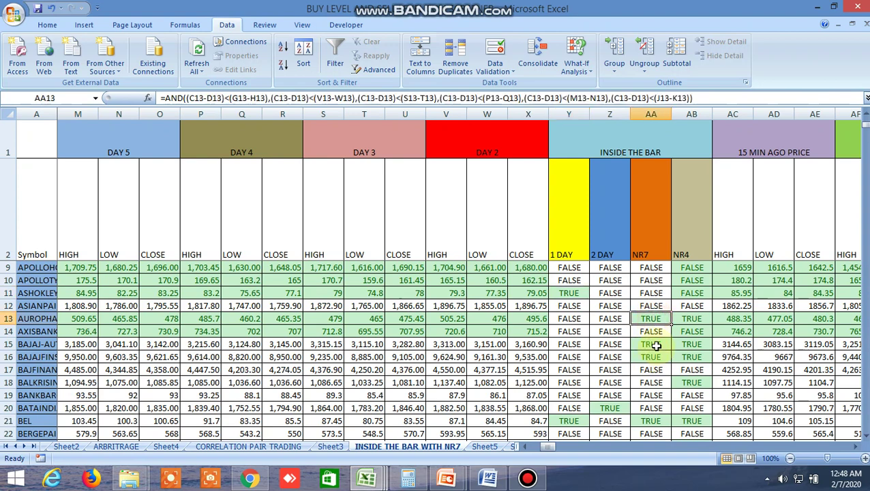
click(655, 346)
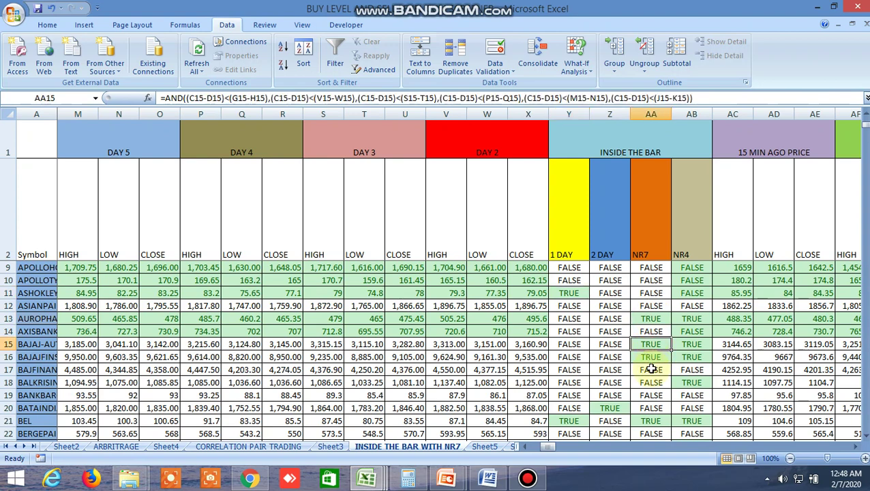
click(656, 357)
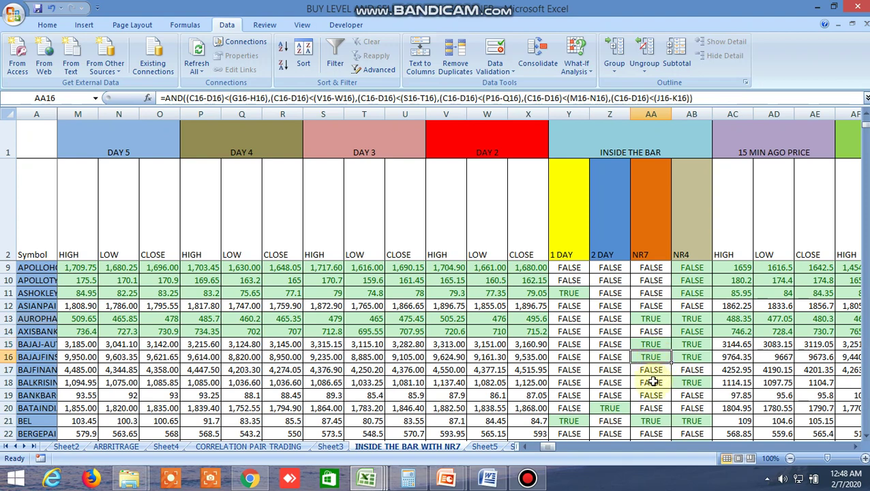
- Show the candlestick pattern columns and select the three white soldiers header in AJ2 and the ADANIENT result in AJ4
drag(551, 445, 561, 445)
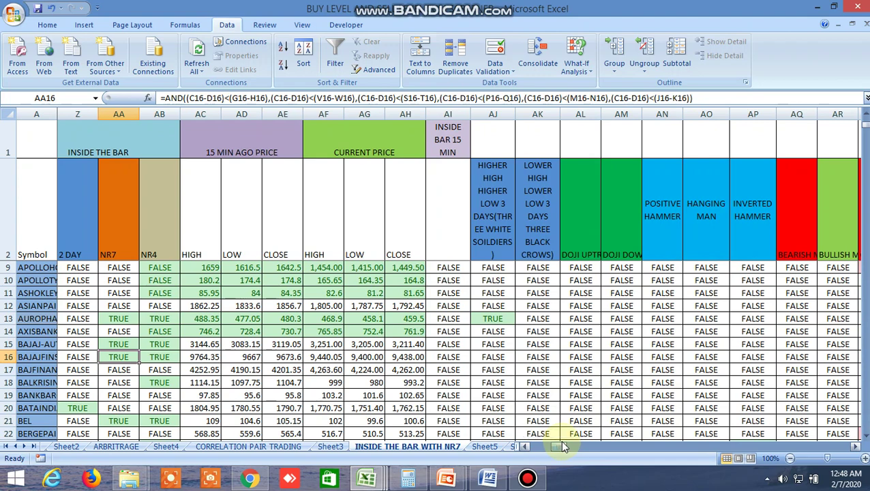
scroll(539, 337, up, 2)
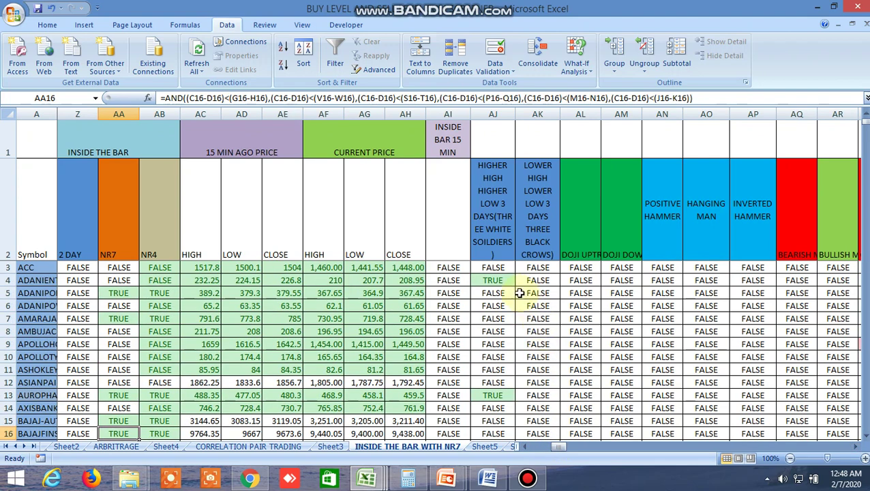
click(506, 281)
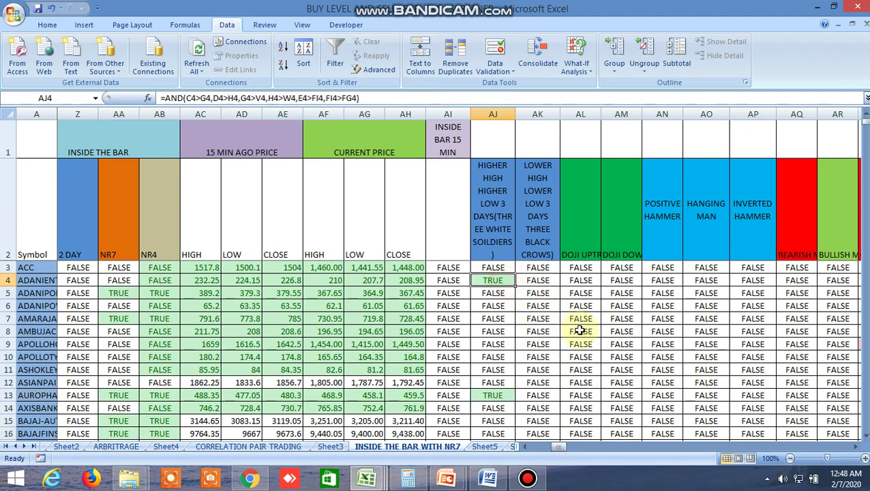
click(498, 218)
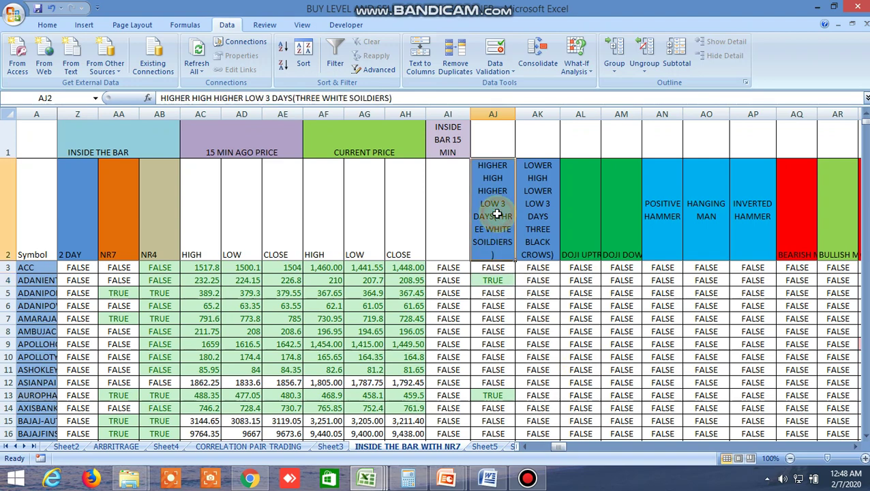
click(502, 283)
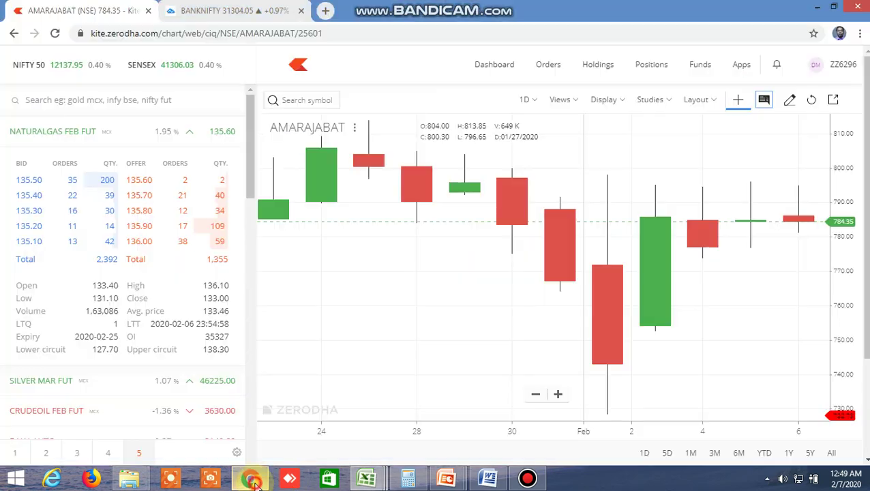
- Switch to Kite in Chrome, search for ADANIE, and open the ADANIENT NSE chart
click(250, 479)
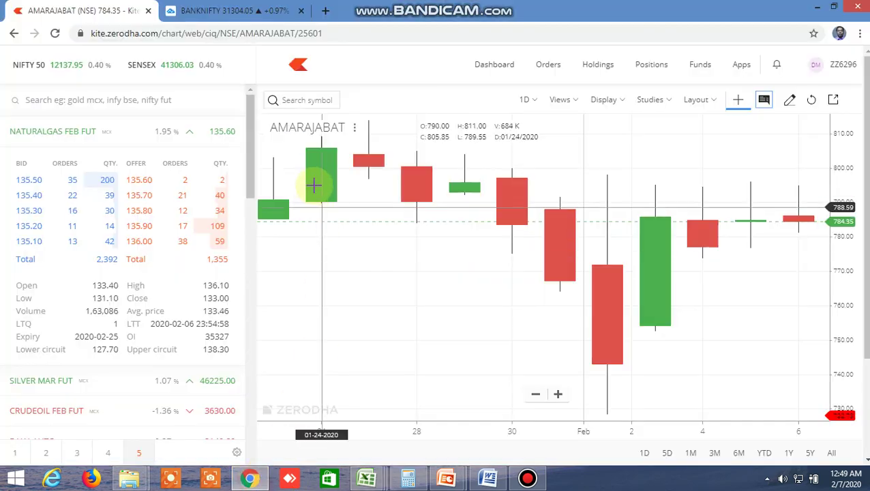
click(322, 103)
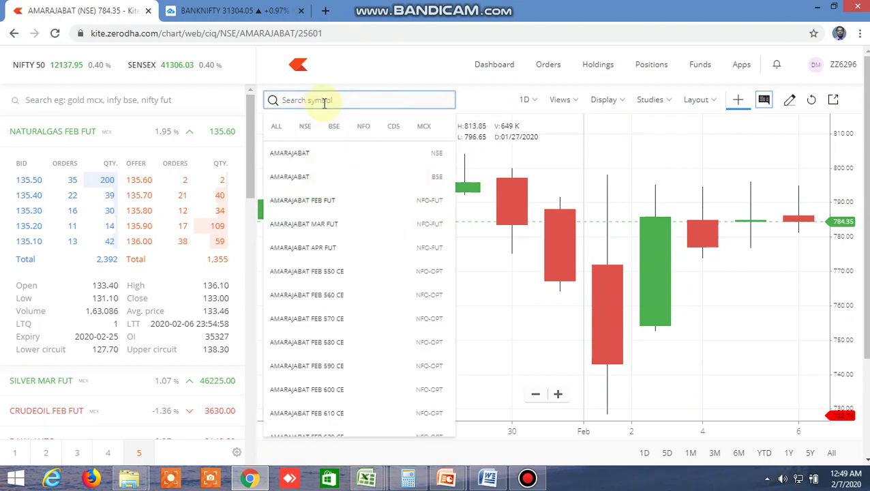
text(ADANIE)
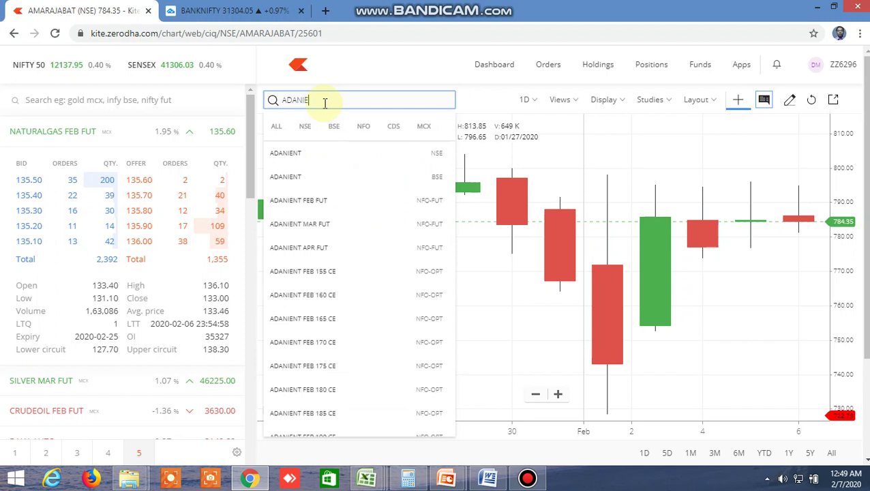
click(310, 155)
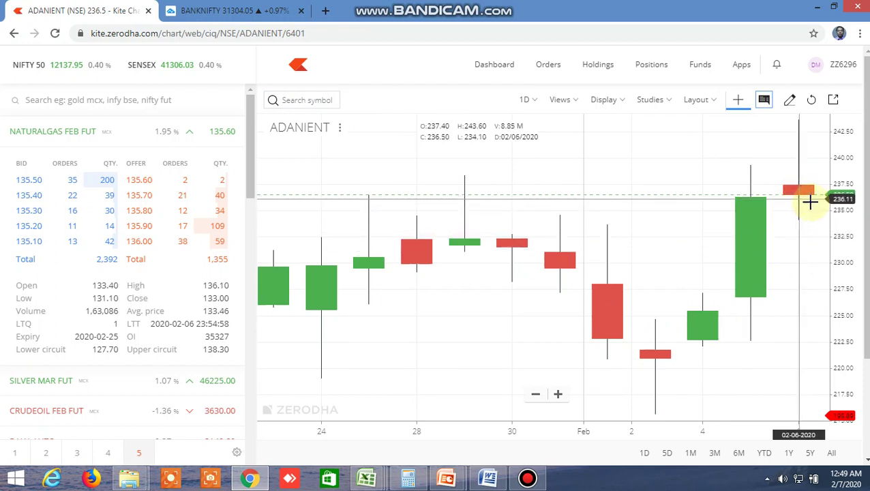
- Return to the Excel screener workbook and select the AUROPHARMA three white soldiers result in AJ13
mouse_move(369, 475)
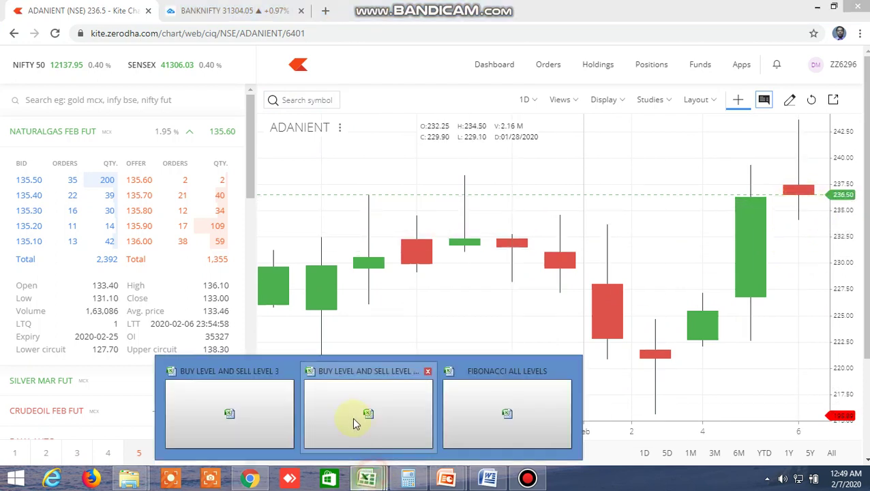
click(356, 416)
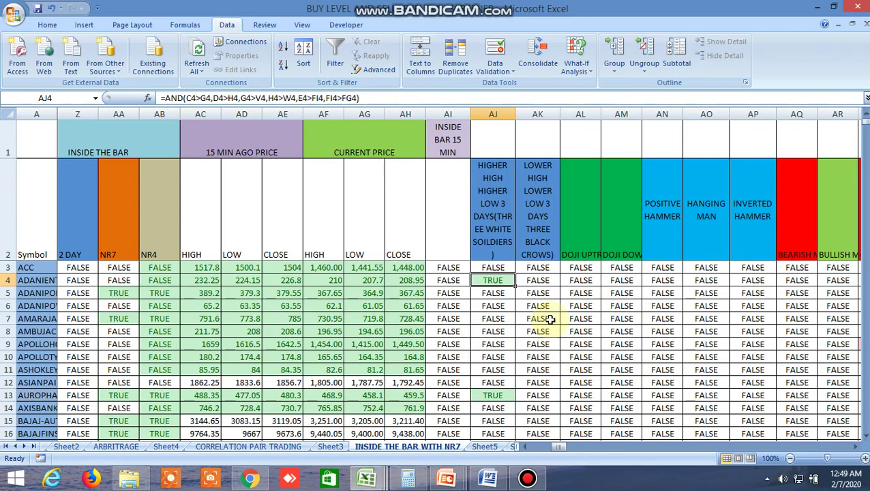
scroll(550, 328, down, 2)
click(505, 318)
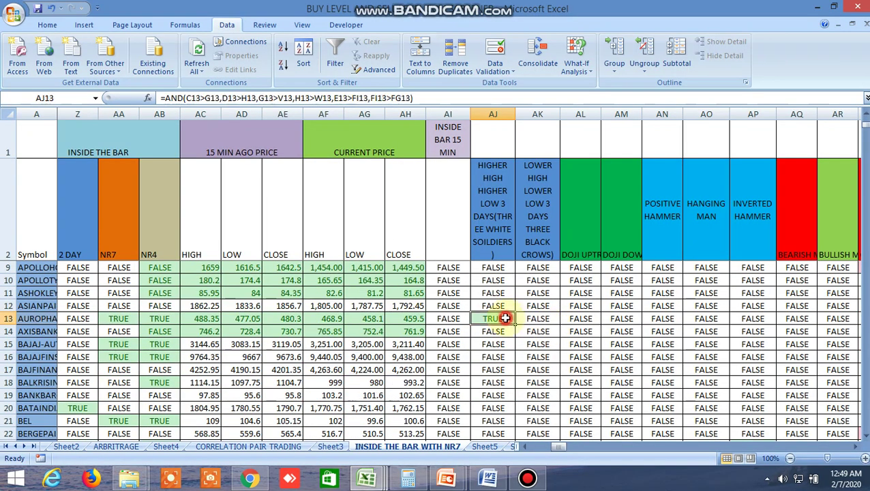
- Switch to Kite in Chrome, search for AURO, and open the AUROPHARMA NSE chart
click(257, 481)
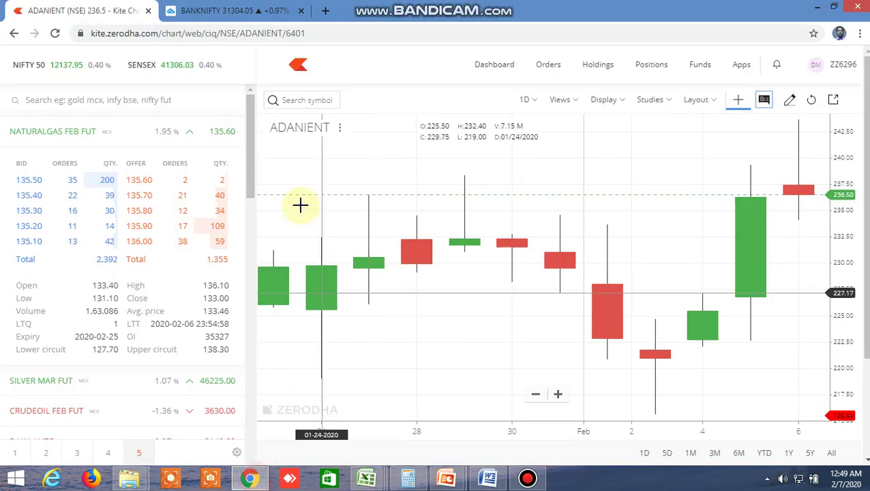
click(304, 99)
text(A)
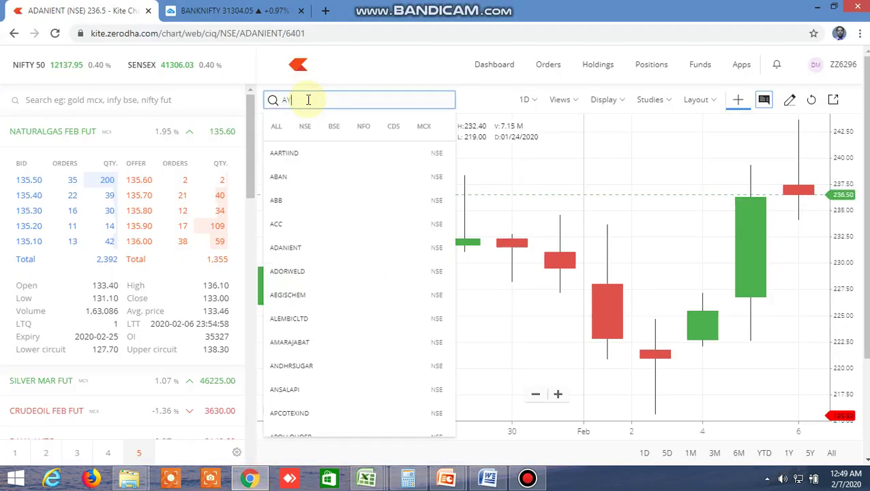
text(URO)
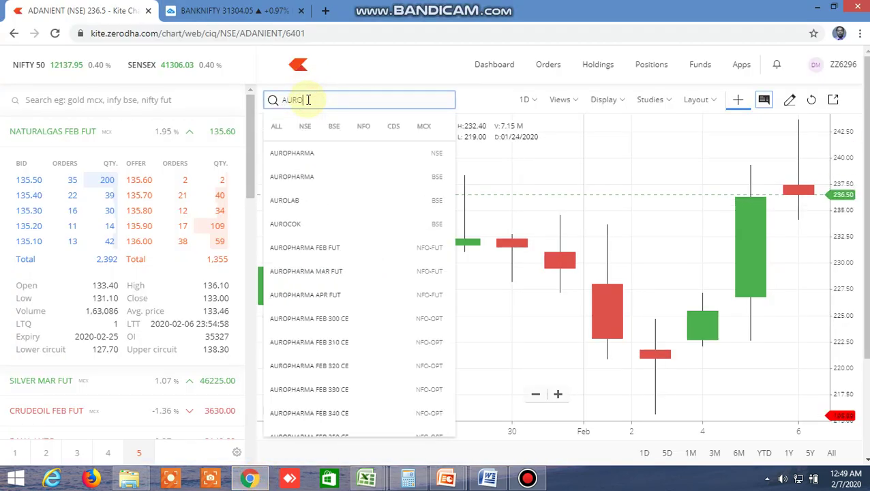
click(291, 154)
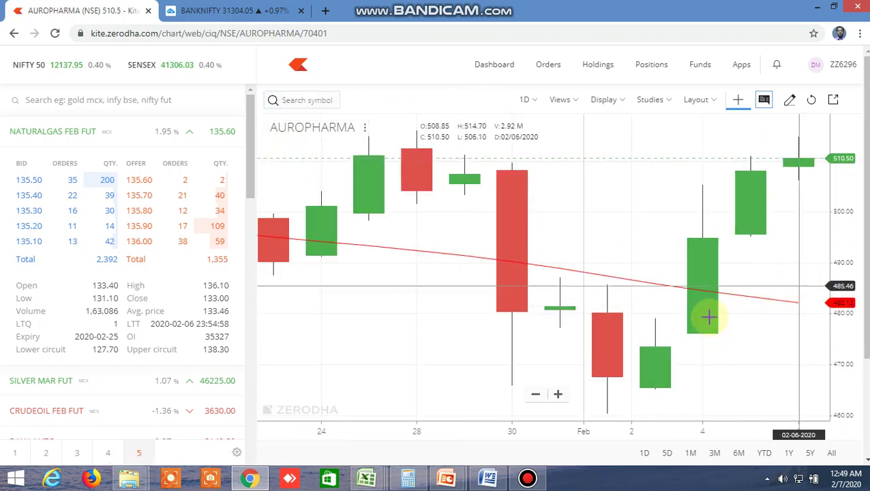
- Return to the Excel screener workbook and select the three white soldiers result in AJ24
mouse_move(367, 478)
click(389, 424)
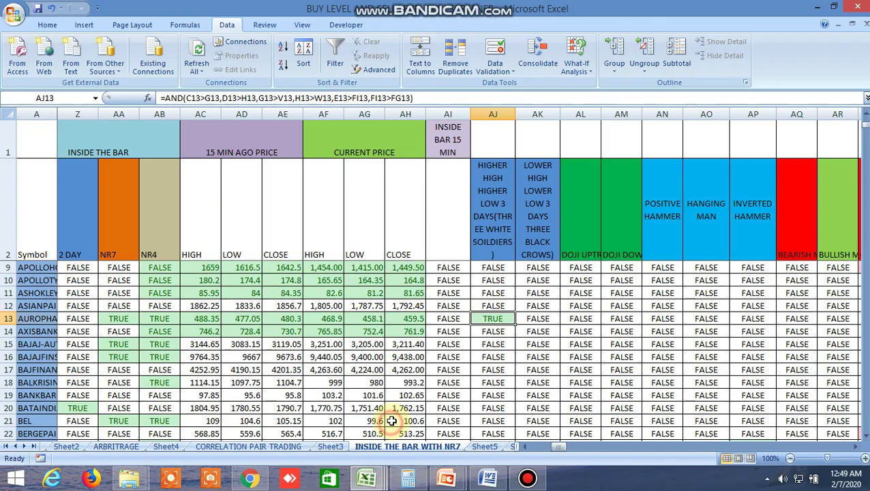
scroll(498, 372, down, 2)
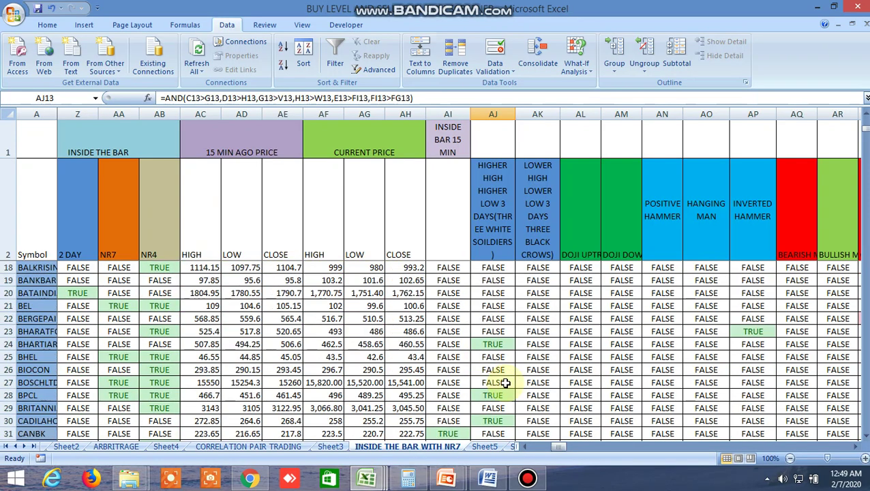
click(501, 347)
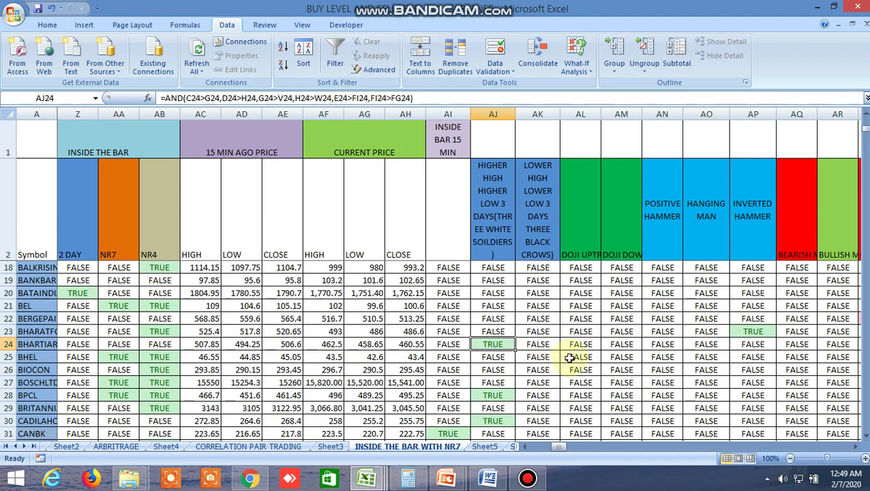
- Examine the candlestick pattern results for the remaining stocks down to the commodity rows on the INSIDE THE BAR WITH NR7 sheet
scroll(566, 364, down, 10)
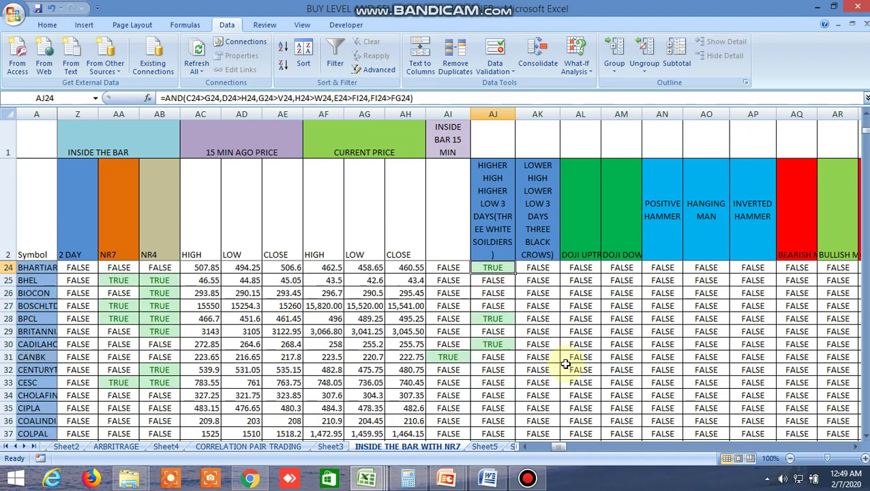
scroll(566, 363, down, 2)
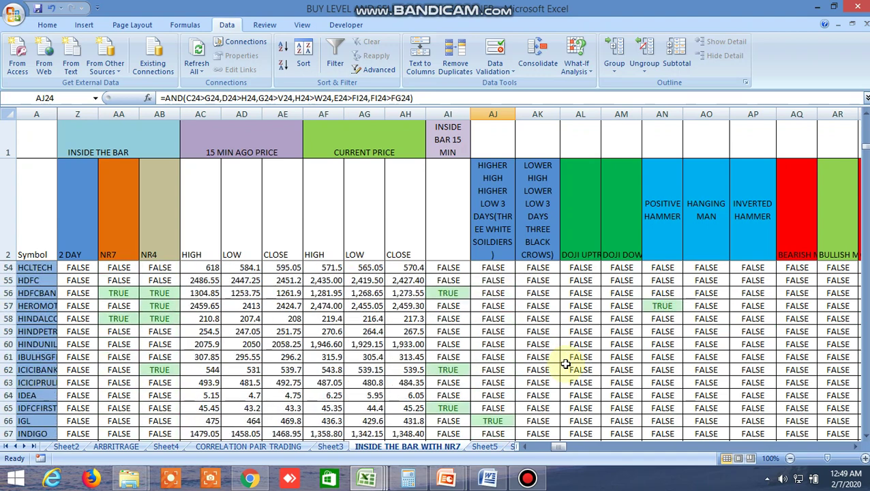
scroll(565, 363, down, 10)
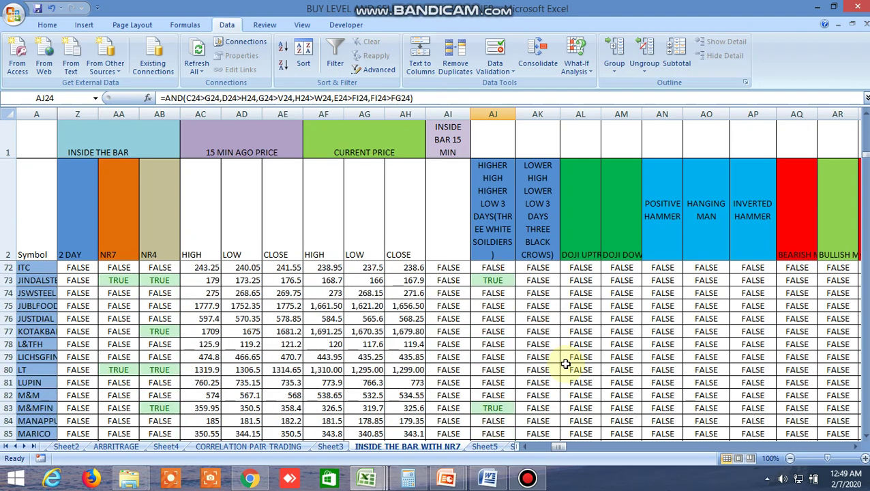
scroll(566, 363, down, 8)
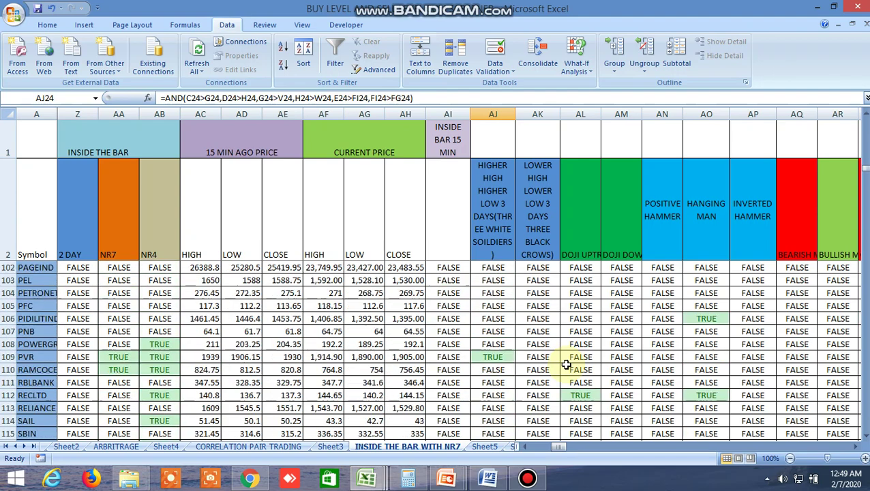
scroll(566, 363, down, 9)
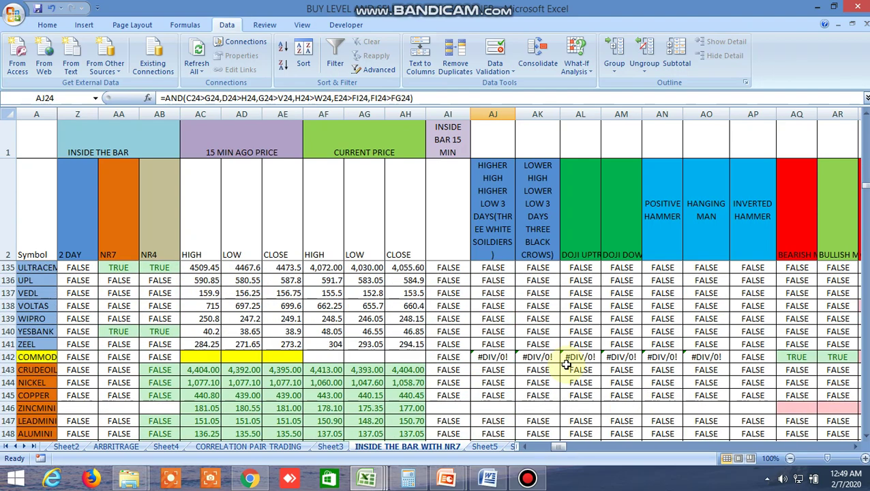
scroll(566, 364, up, 7)
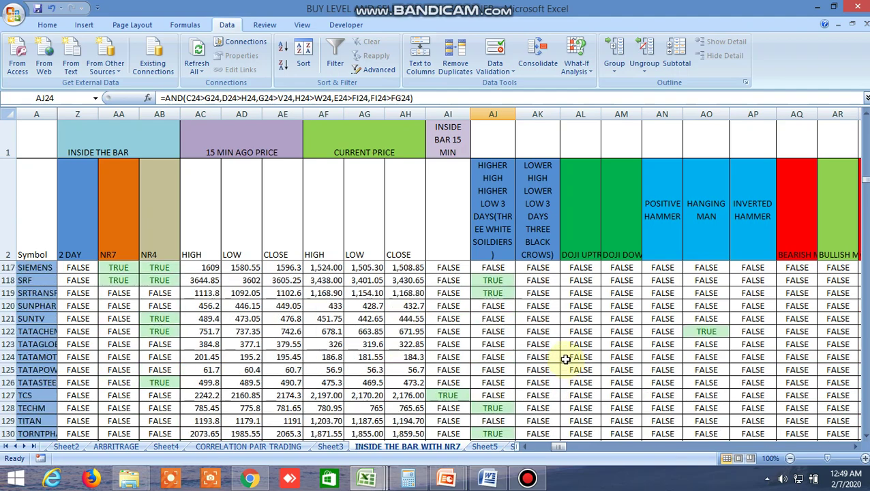